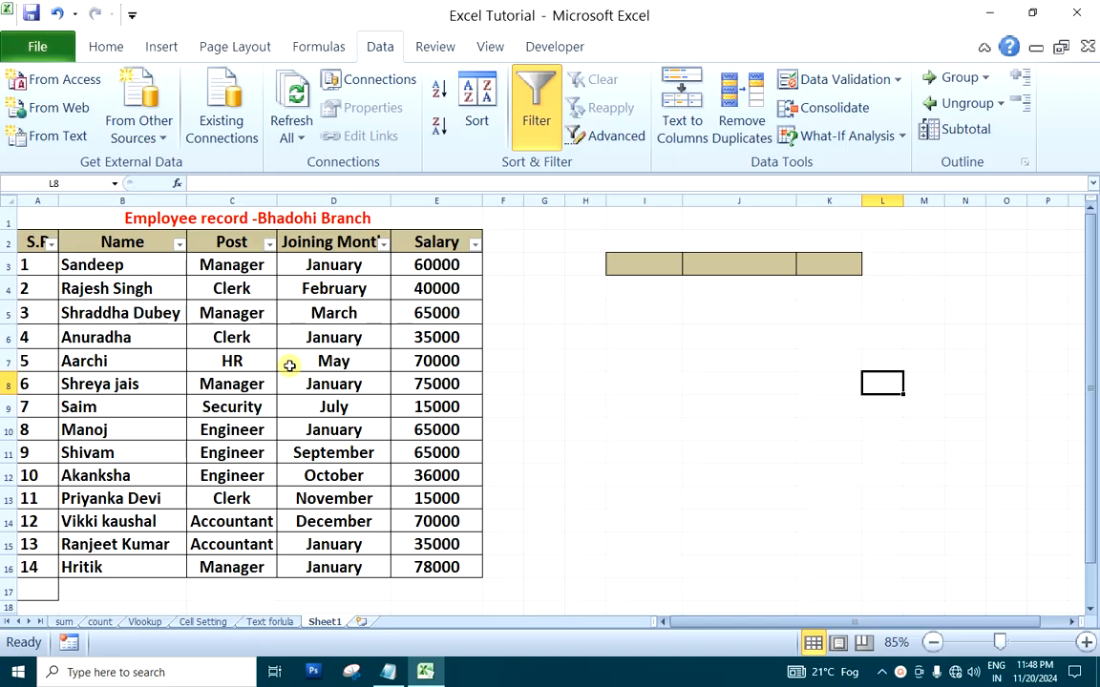
Auto-fit the widths of the S.R and Joining Month columns to their contents
click(632, 314)
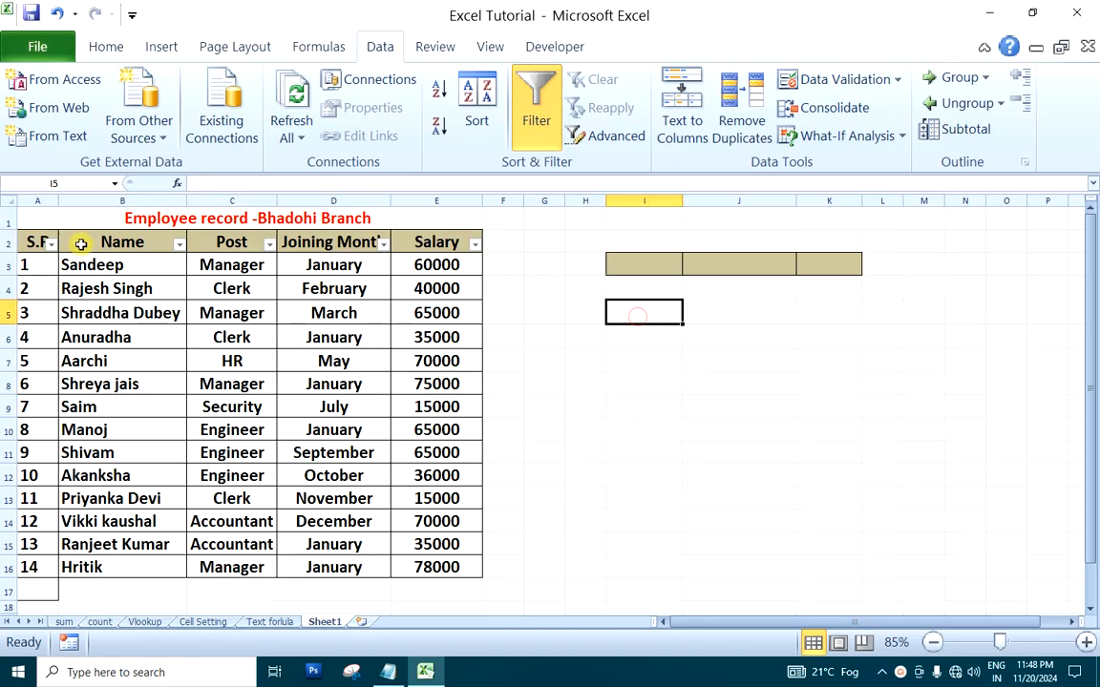
double_click(57, 200)
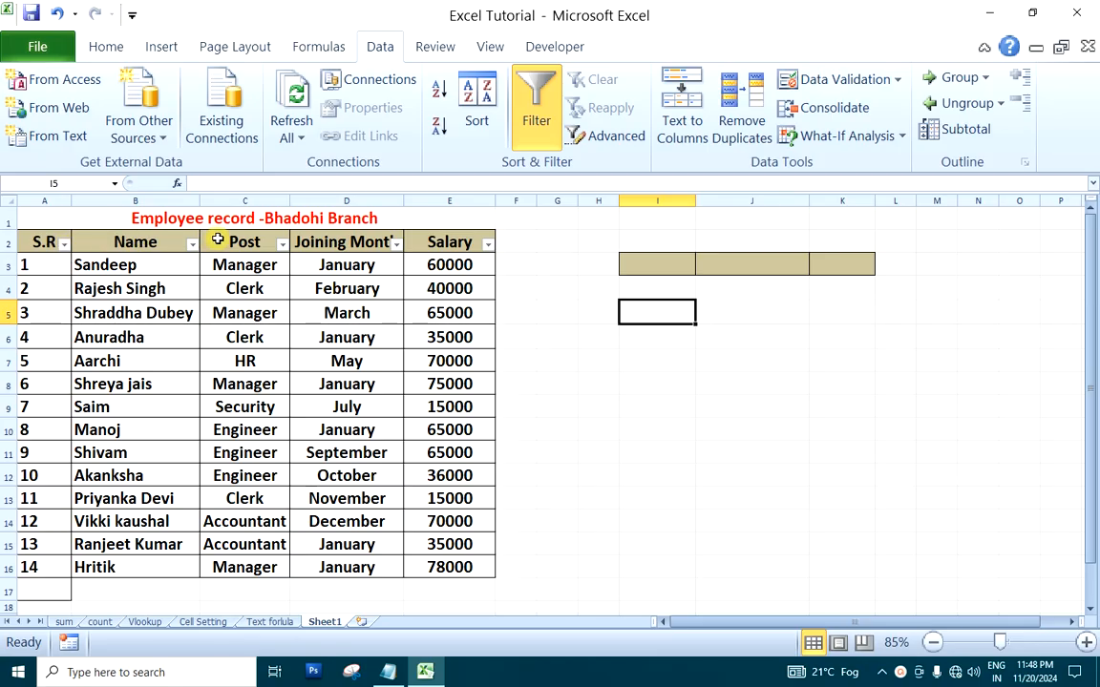
double_click(405, 201)
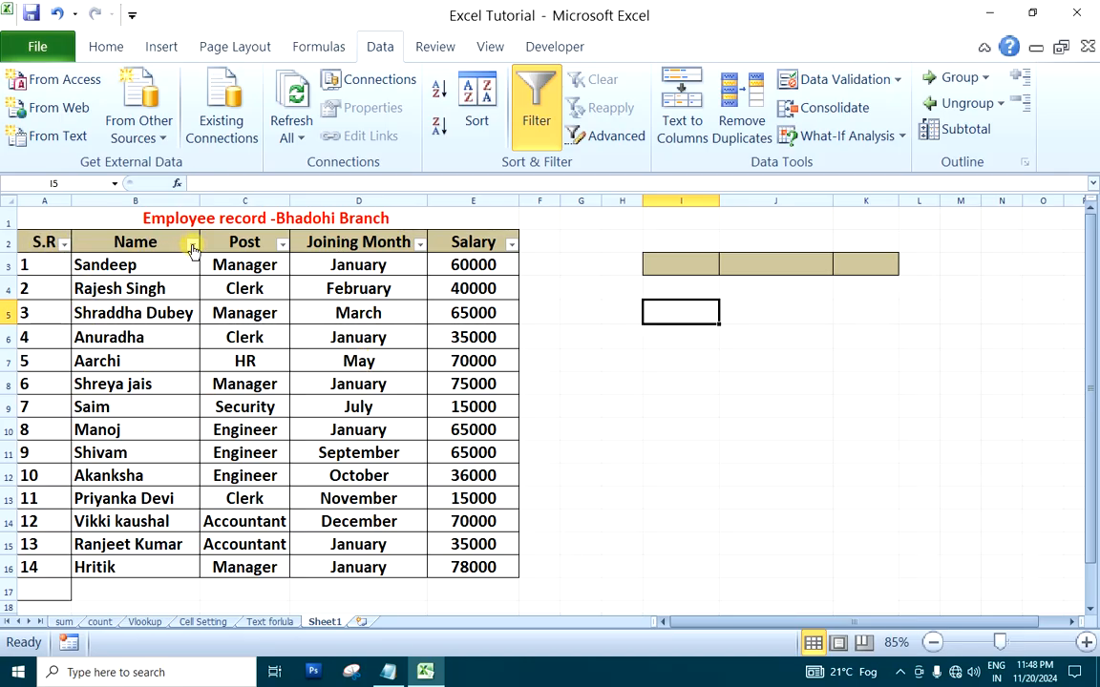
Turn off the filter on the employee table's header row A2:E2
drag(32, 244, 486, 238)
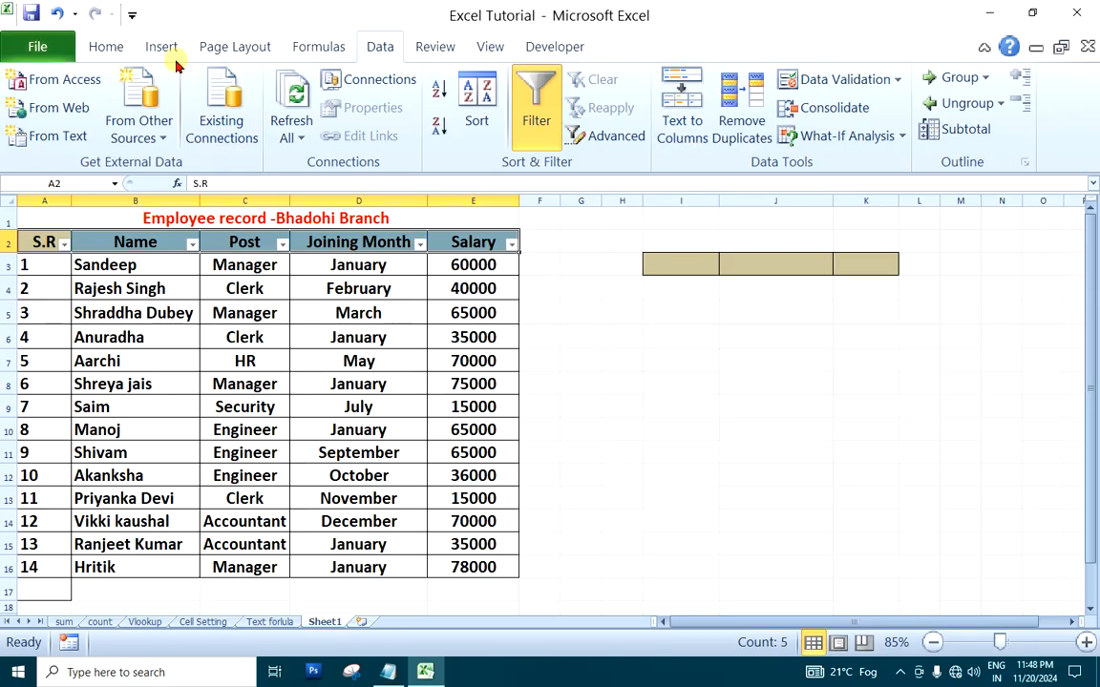
click(108, 44)
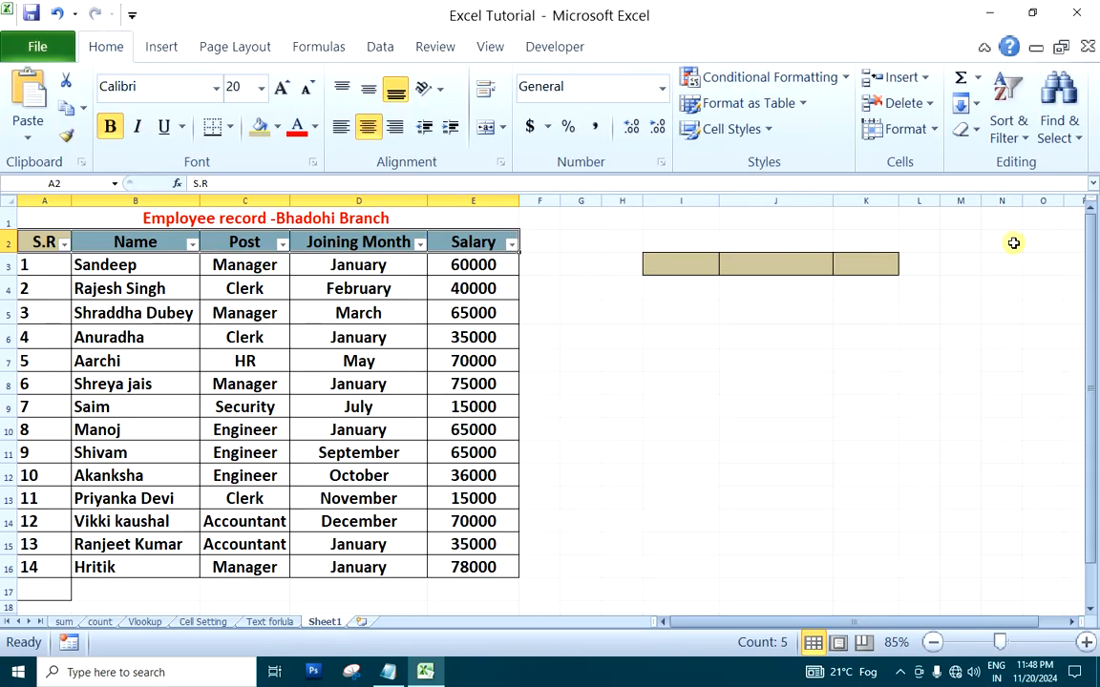
click(1023, 140)
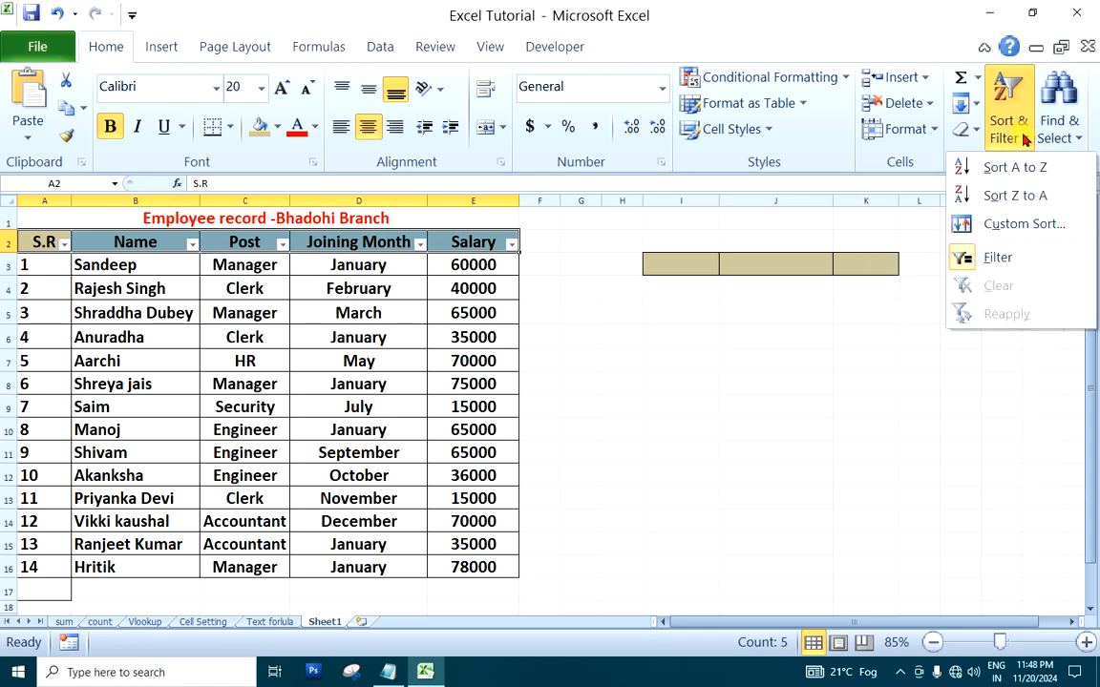
click(998, 257)
click(647, 338)
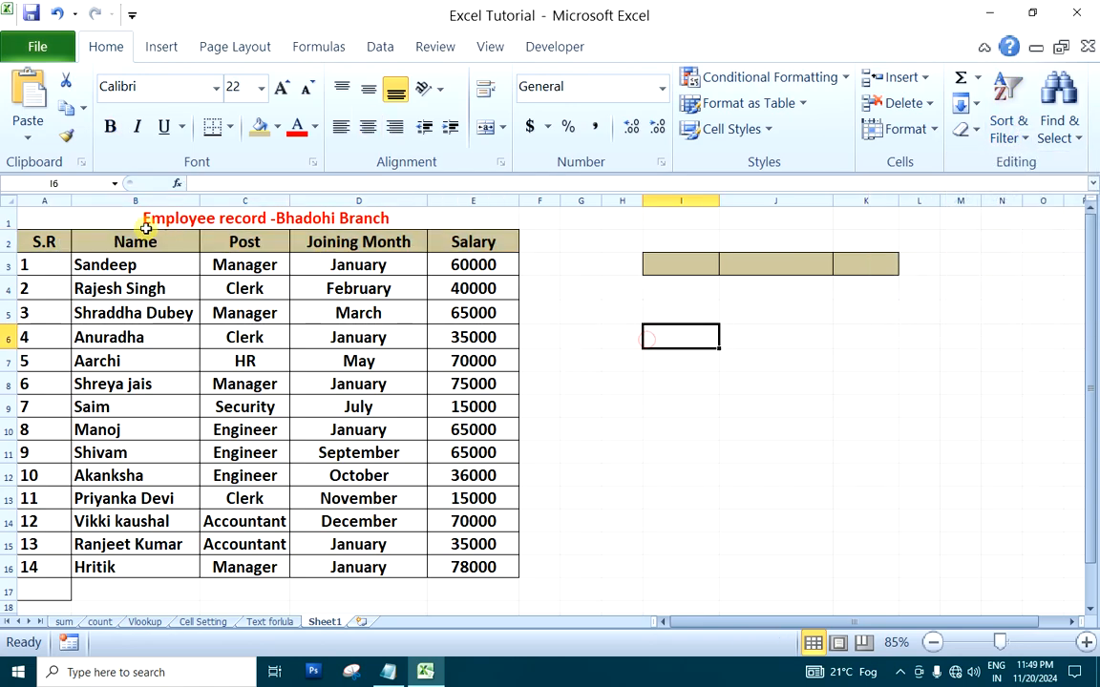
Apply a filter to the header row A2:E2, from S.R to Salary
drag(39, 239, 456, 242)
click(1023, 141)
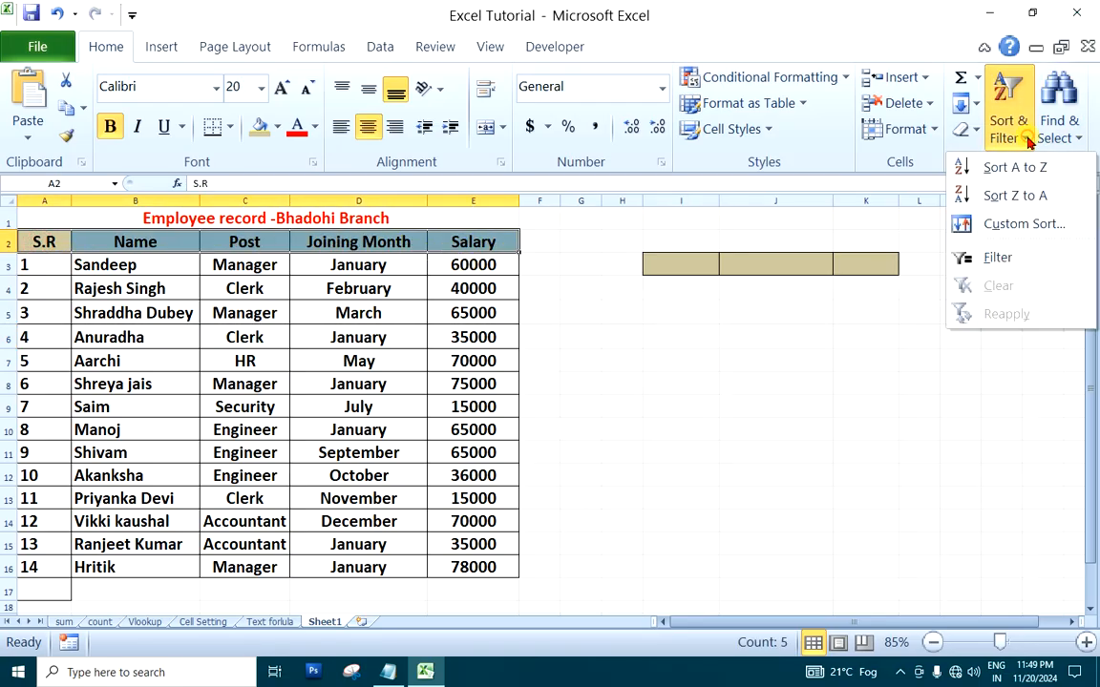
click(992, 259)
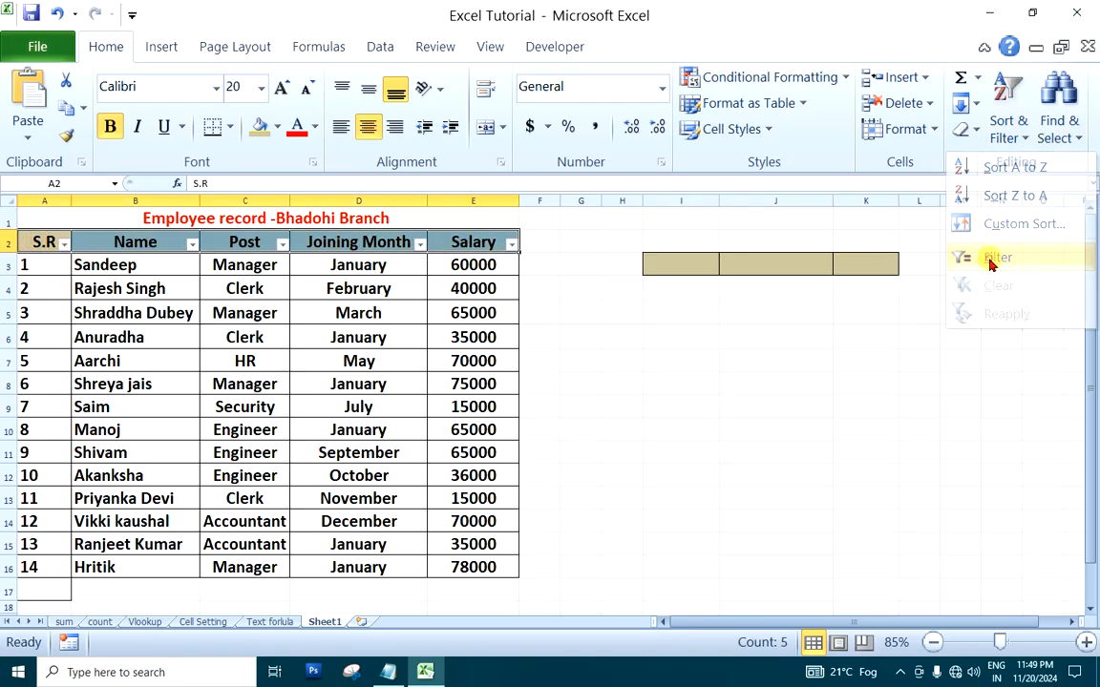
click(680, 403)
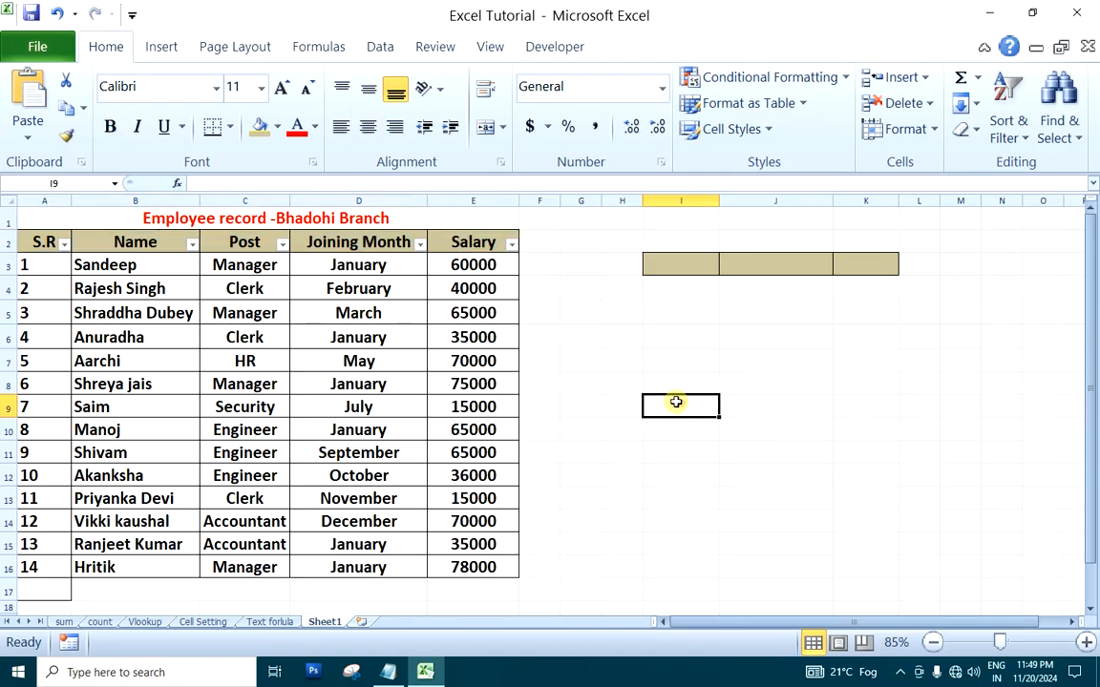
Filter the Post column to show only Manager records
click(282, 247)
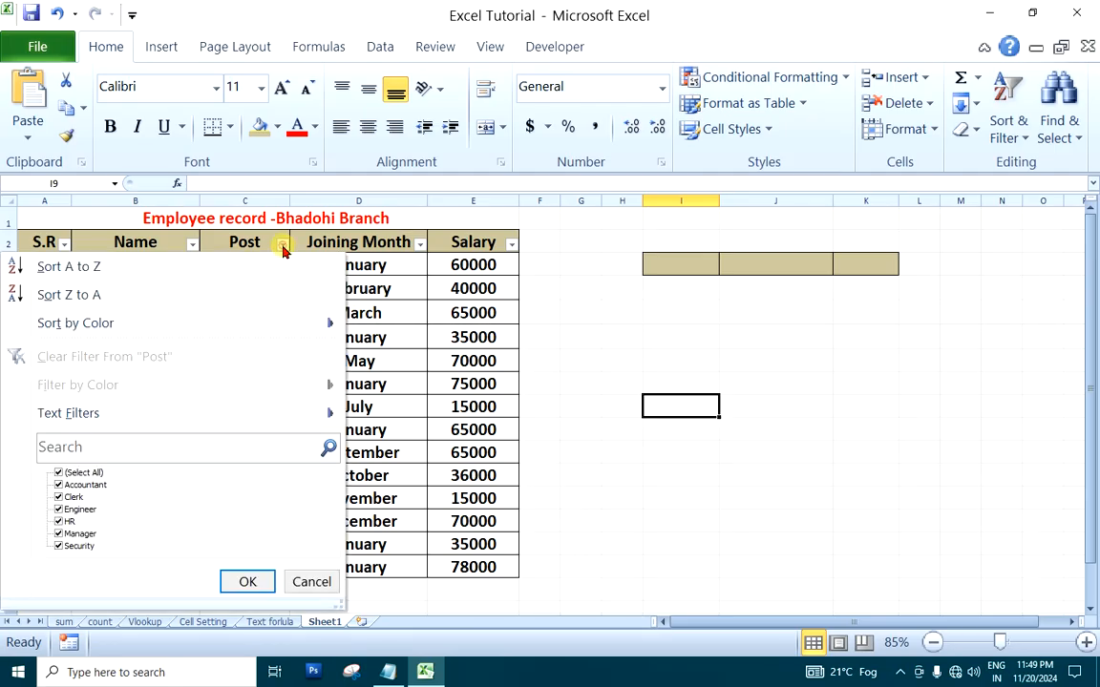
click(85, 473)
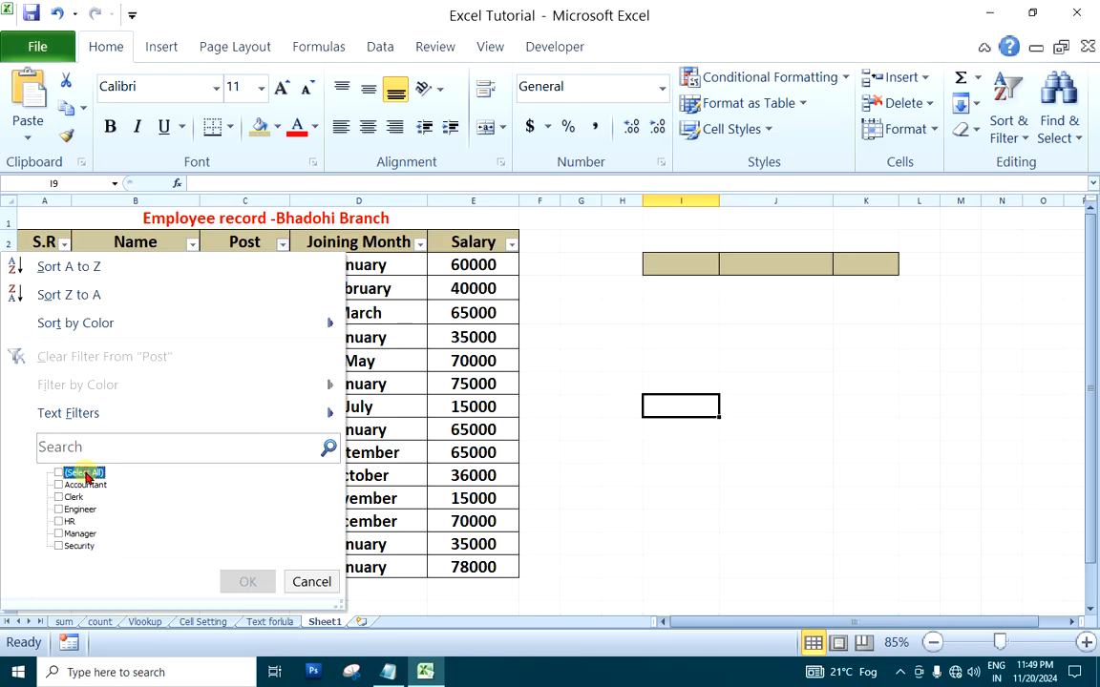
click(58, 535)
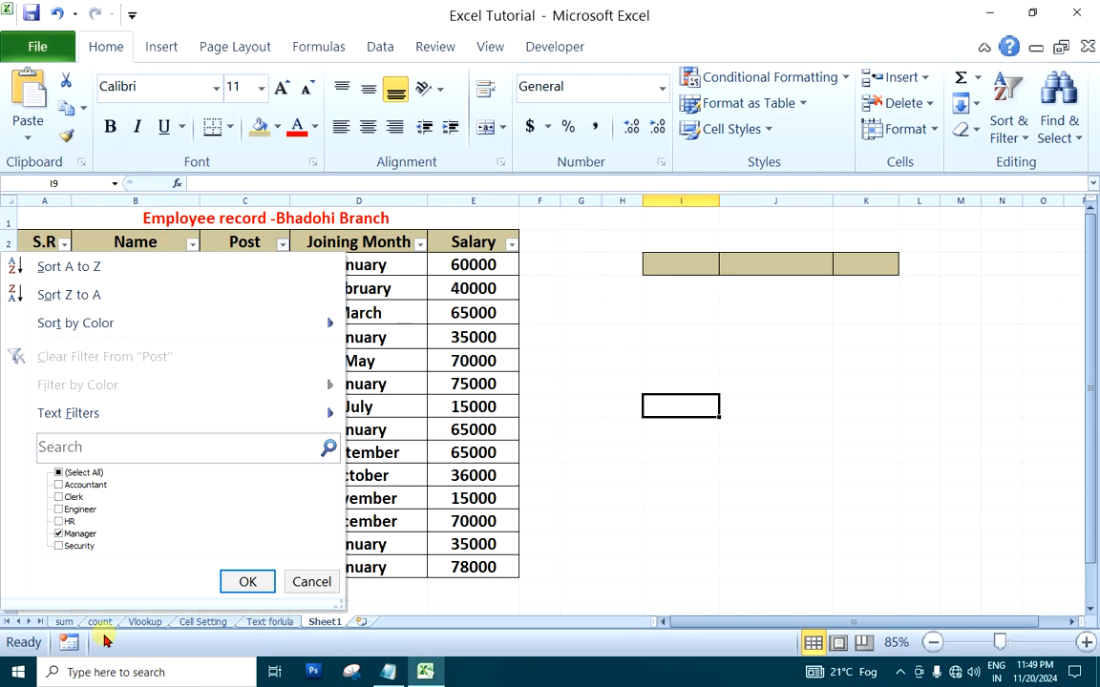
click(247, 582)
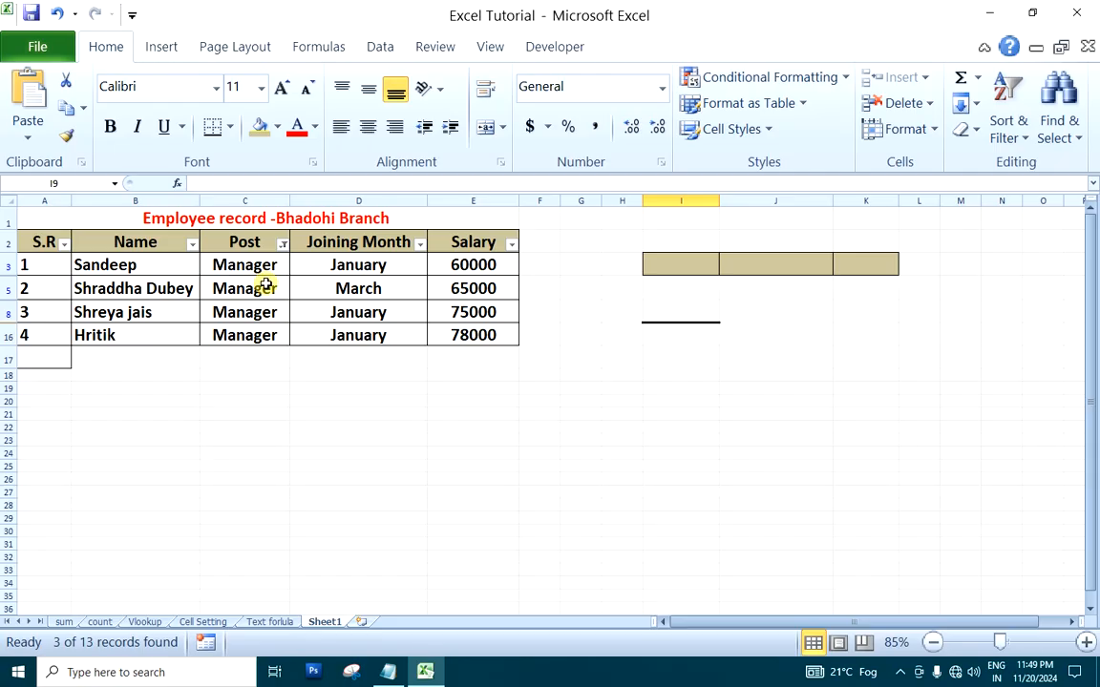
Filter the Joining Month column to show only January records
click(420, 247)
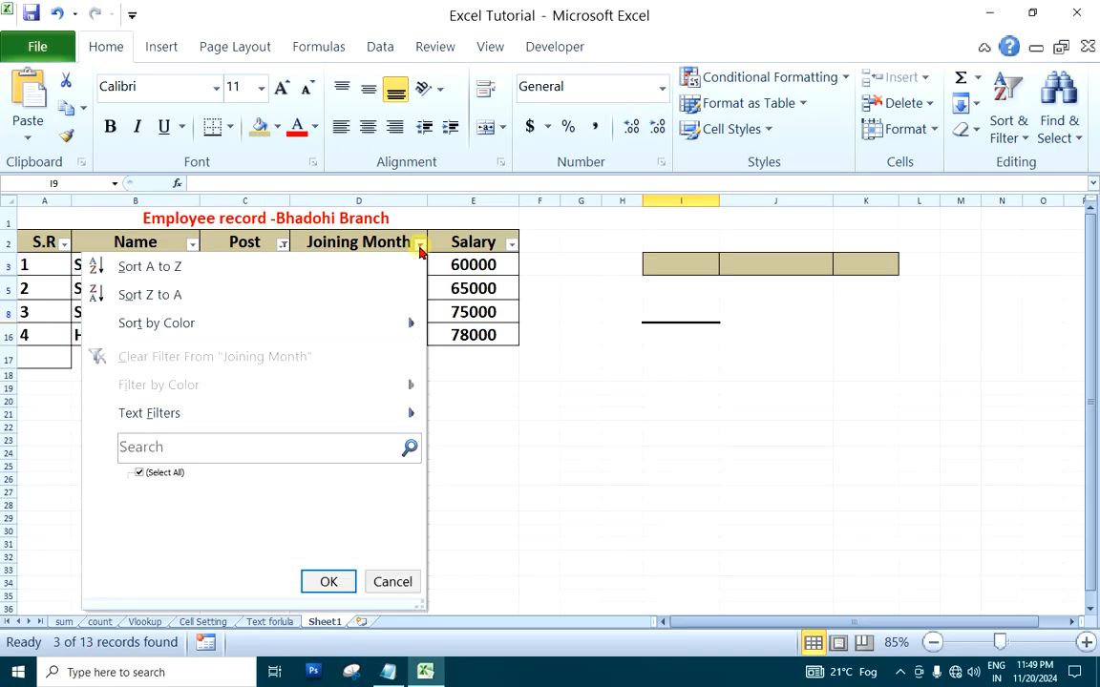
click(152, 474)
click(141, 485)
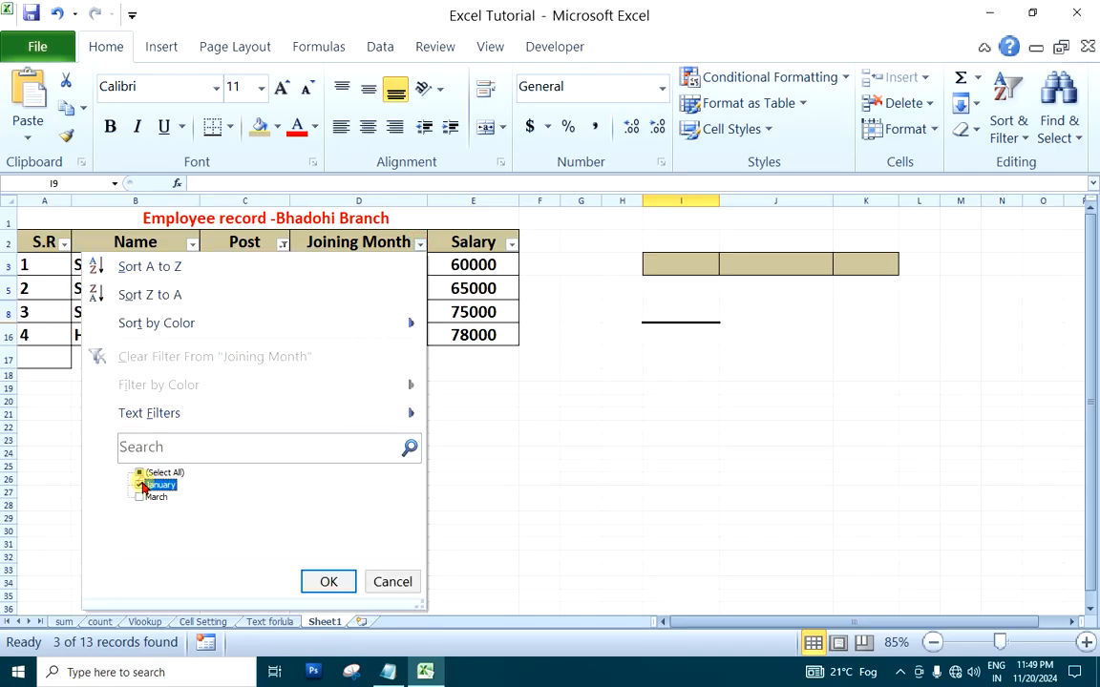
click(341, 584)
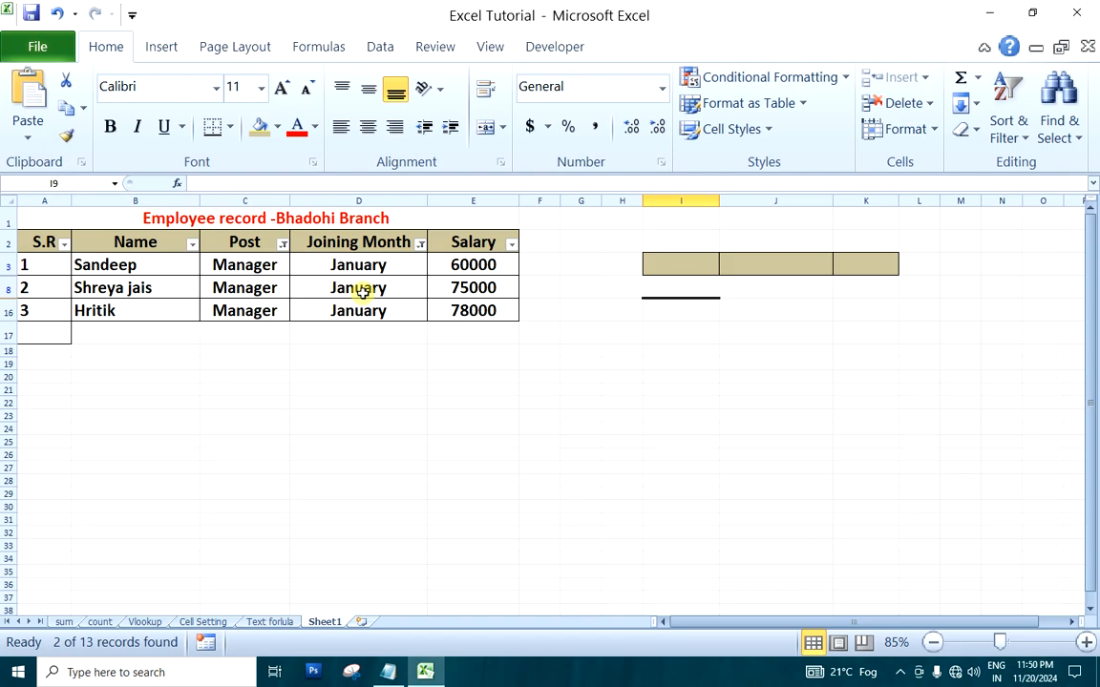
Clear the filters from the Joining Month and Post columns
click(417, 245)
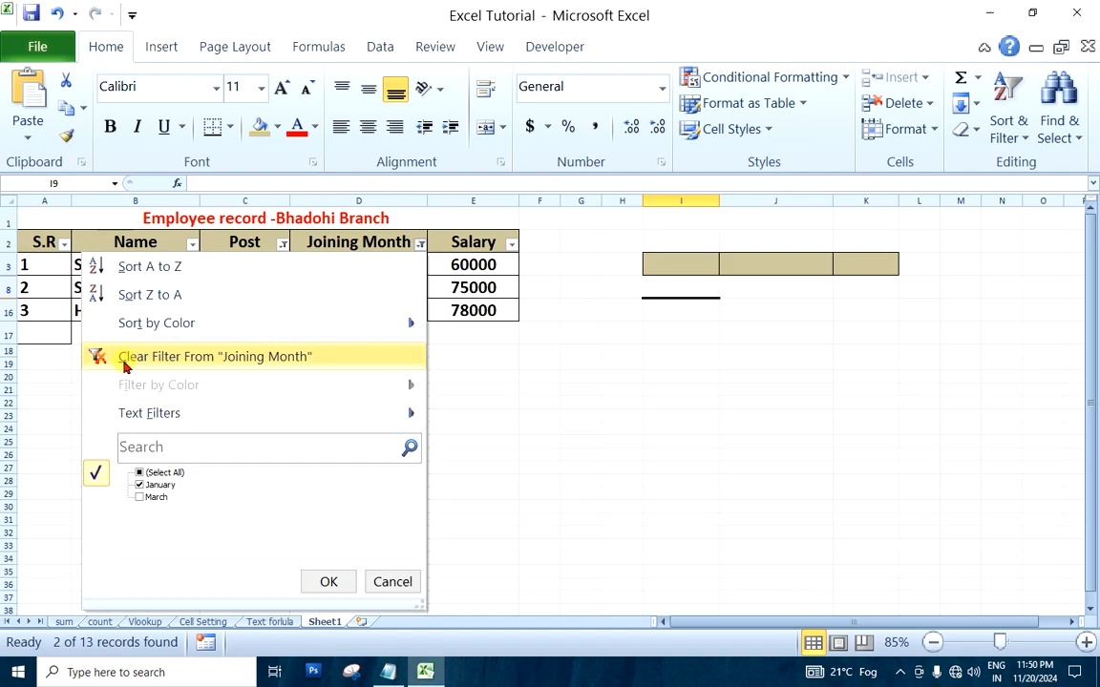
click(229, 357)
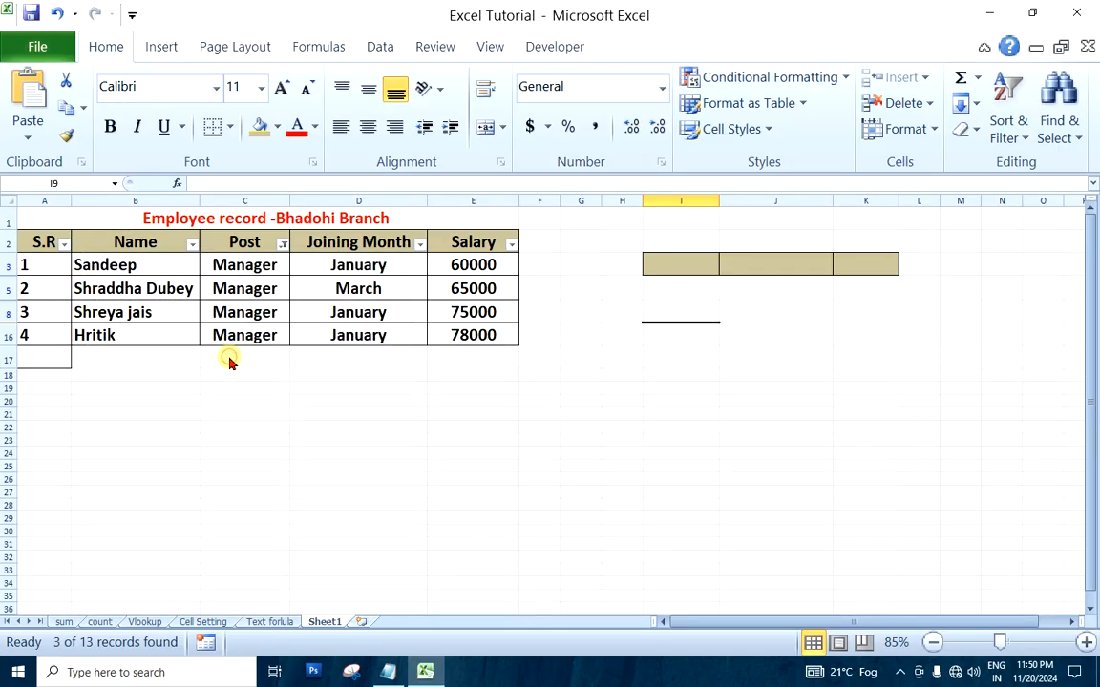
click(282, 246)
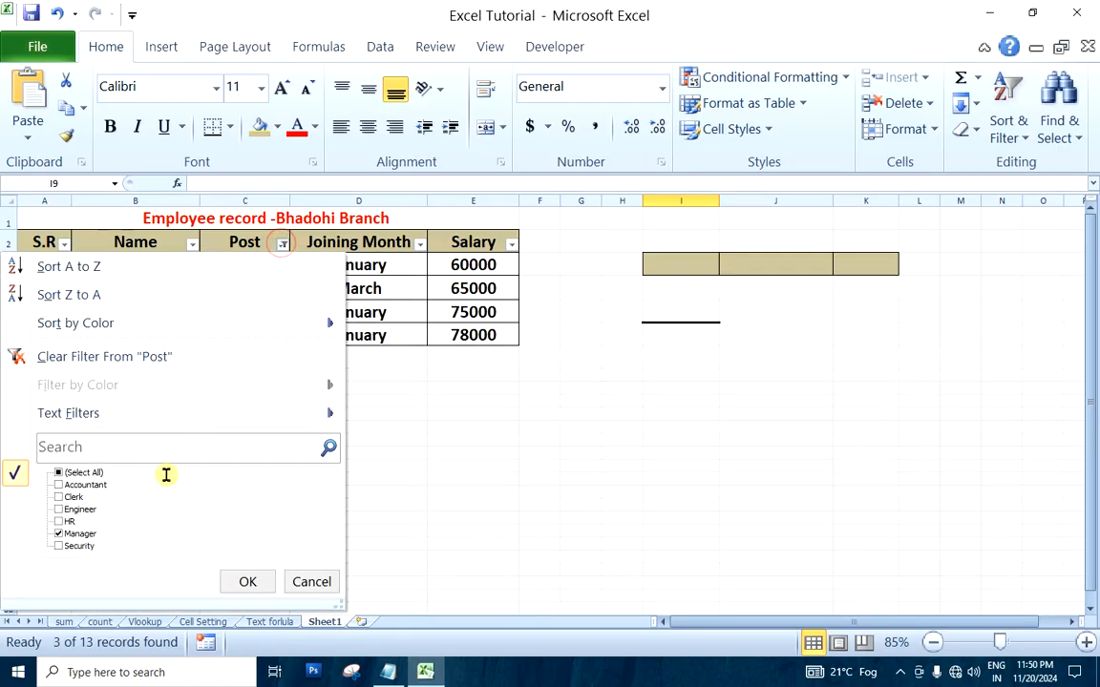
click(83, 363)
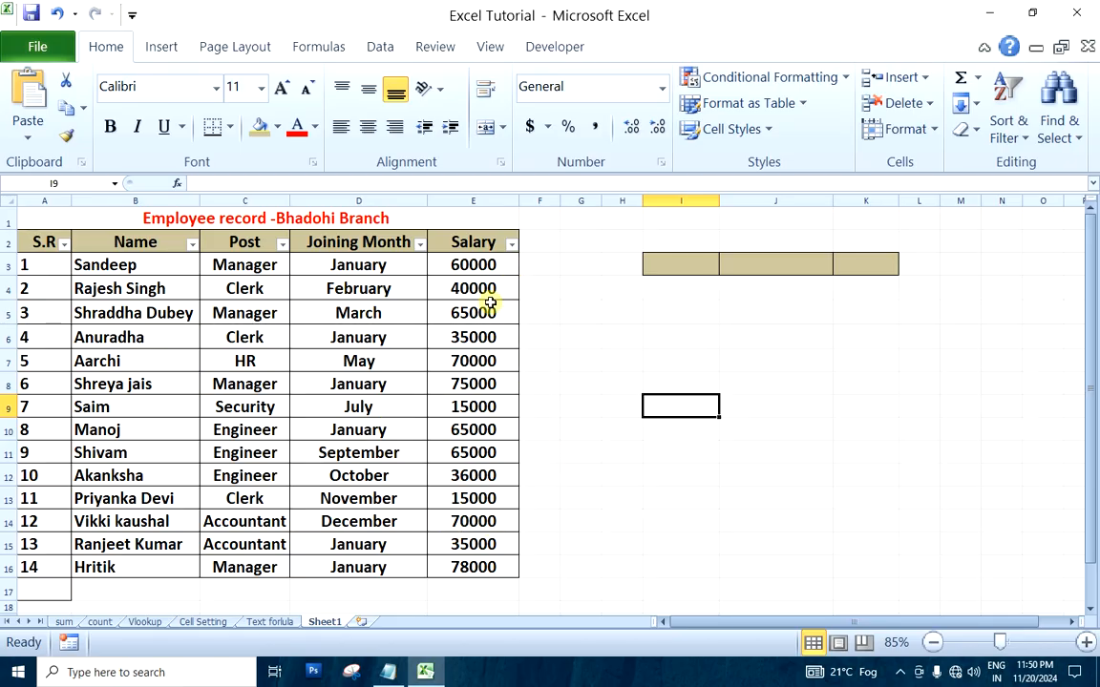
click(511, 244)
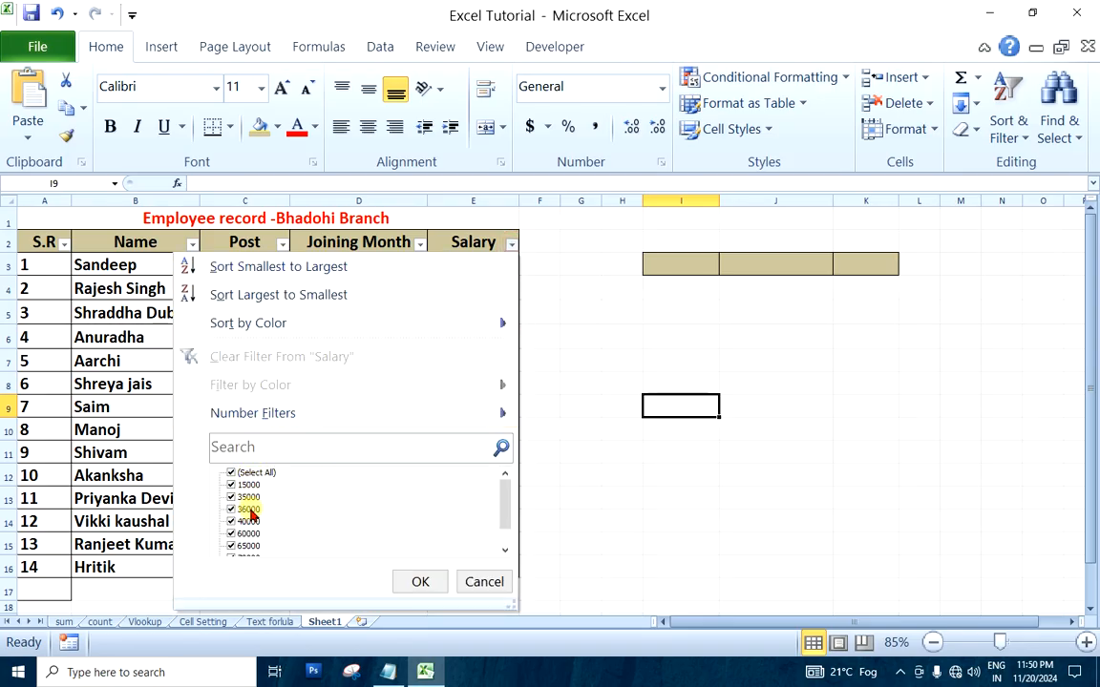
click(547, 359)
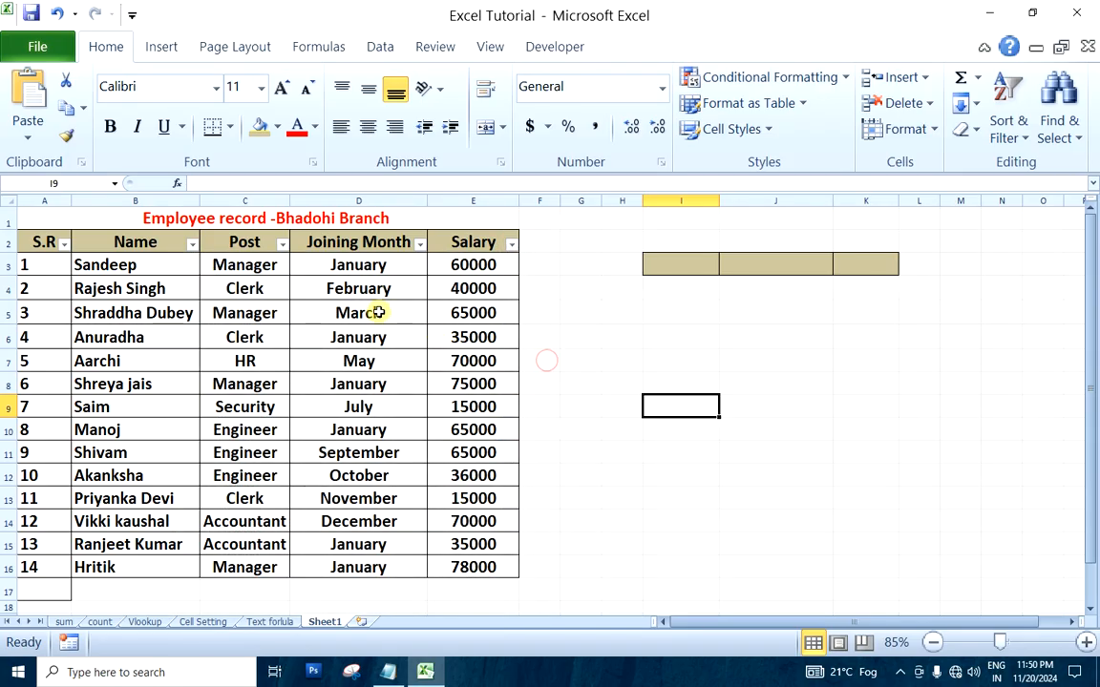
click(366, 264)
click(474, 272)
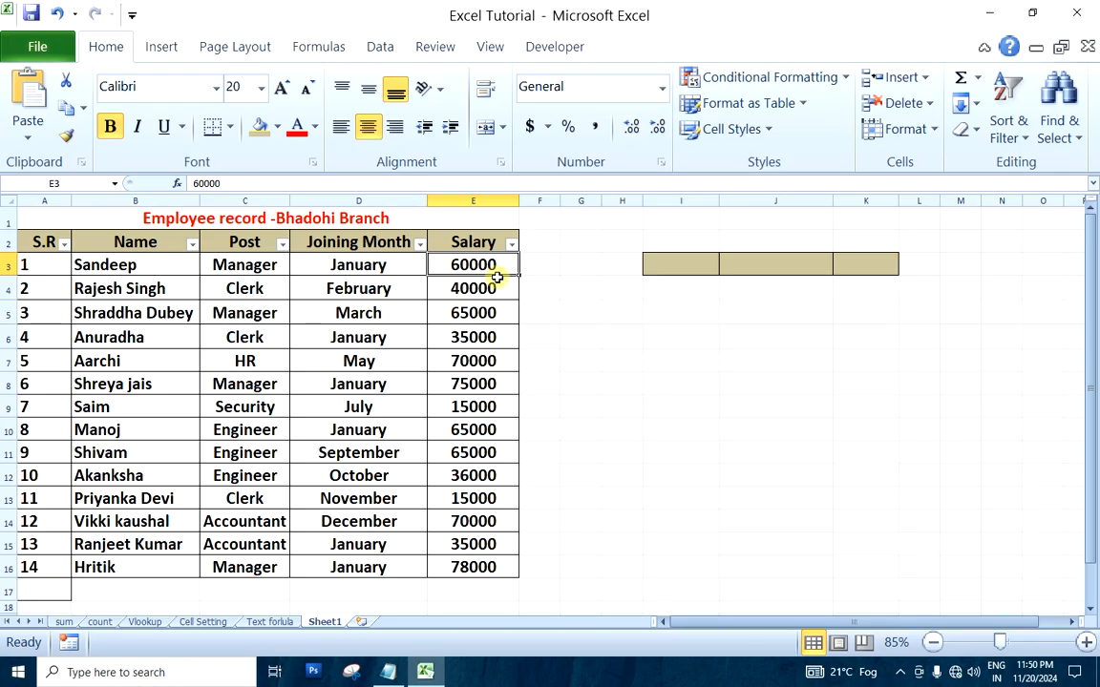
click(378, 44)
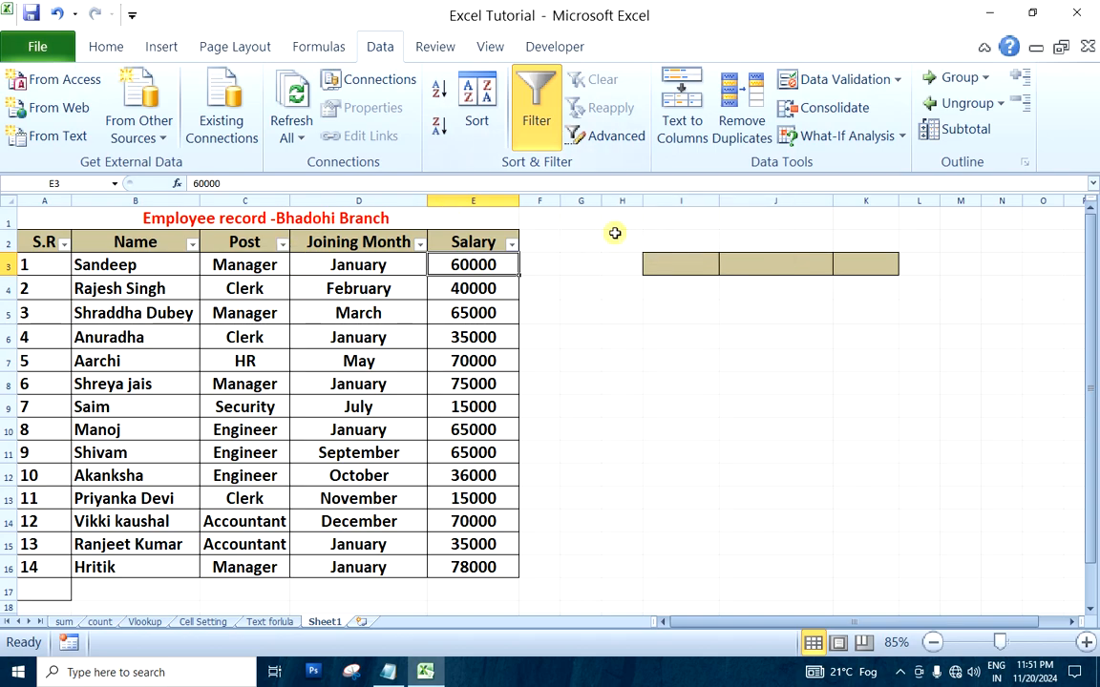
click(645, 427)
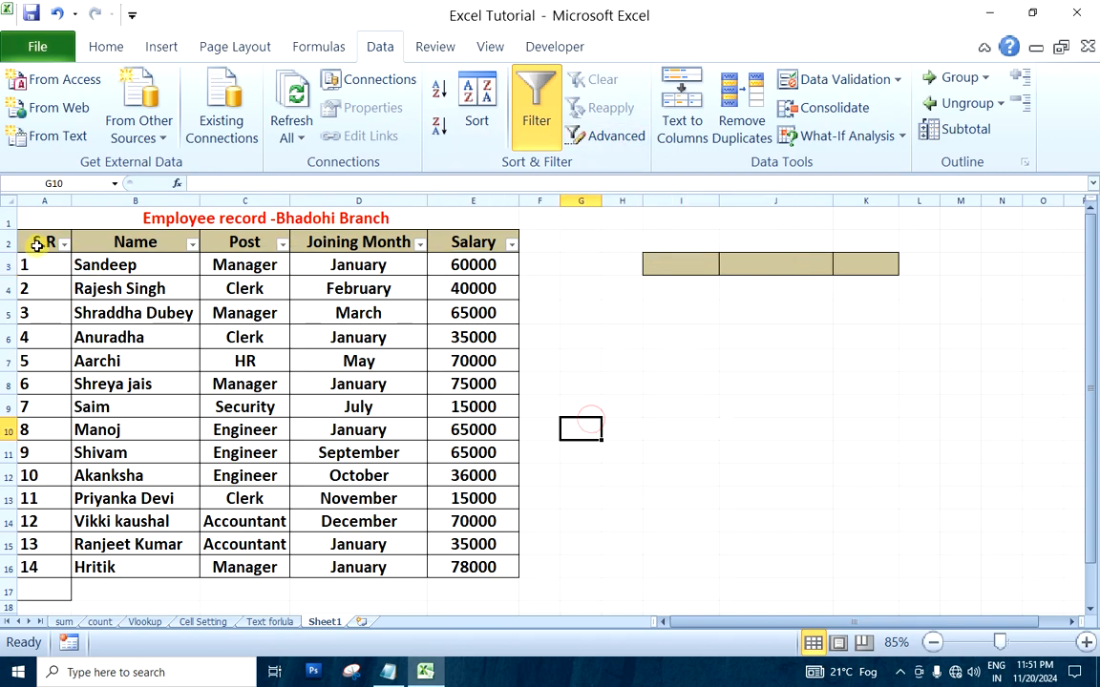
drag(42, 241, 472, 237)
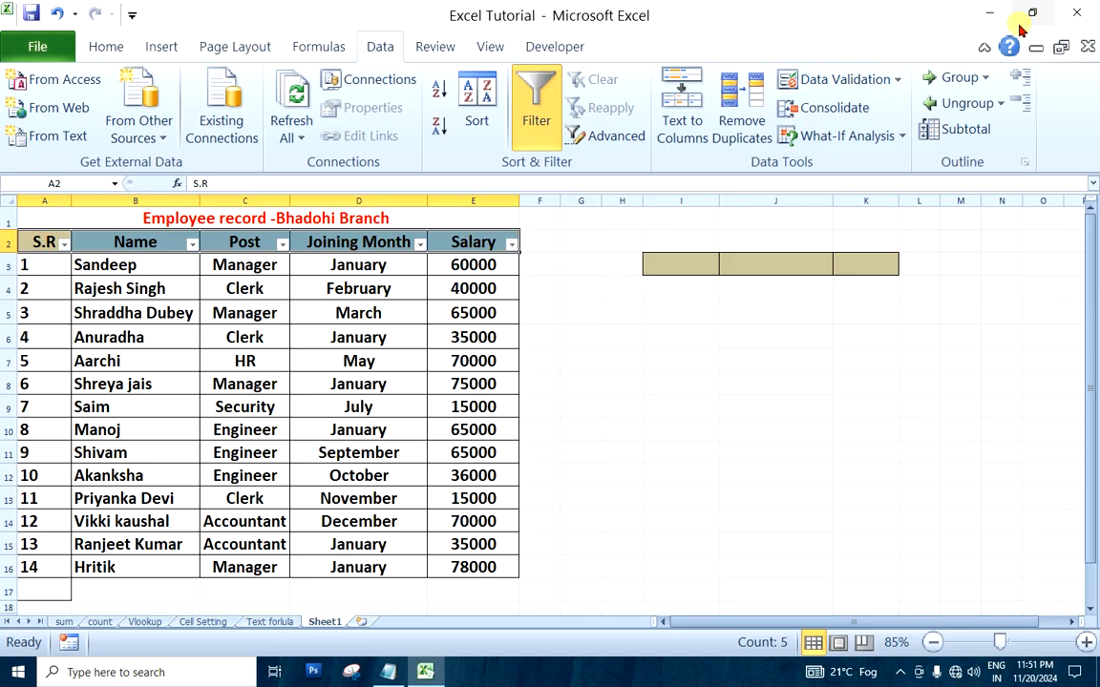
click(101, 46)
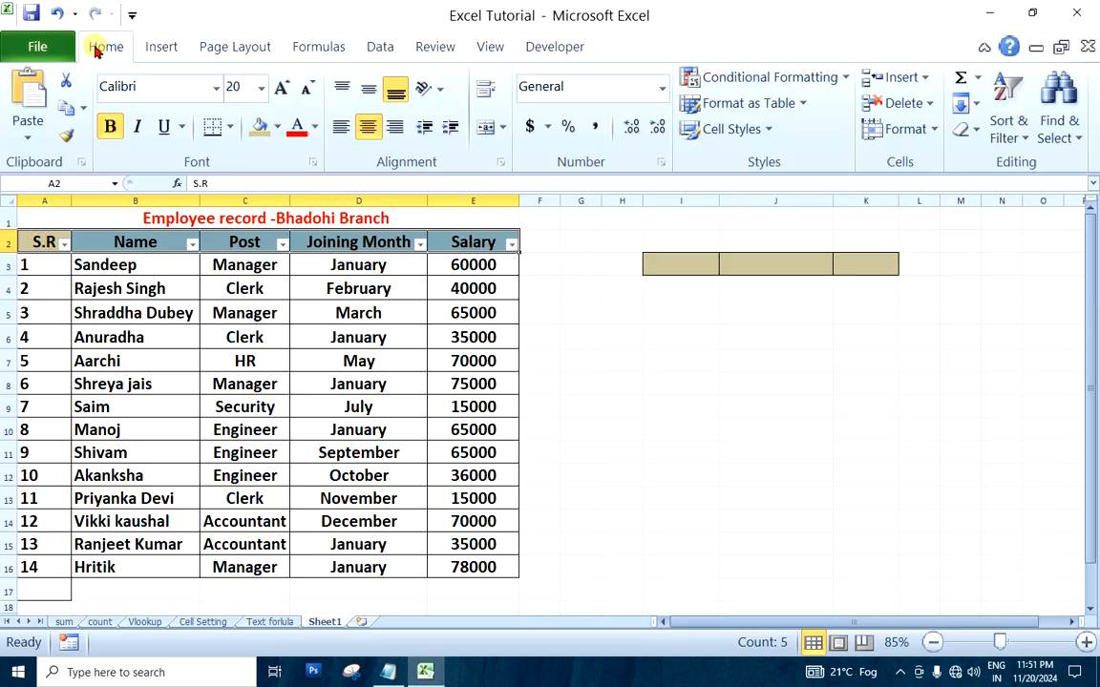
click(1008, 124)
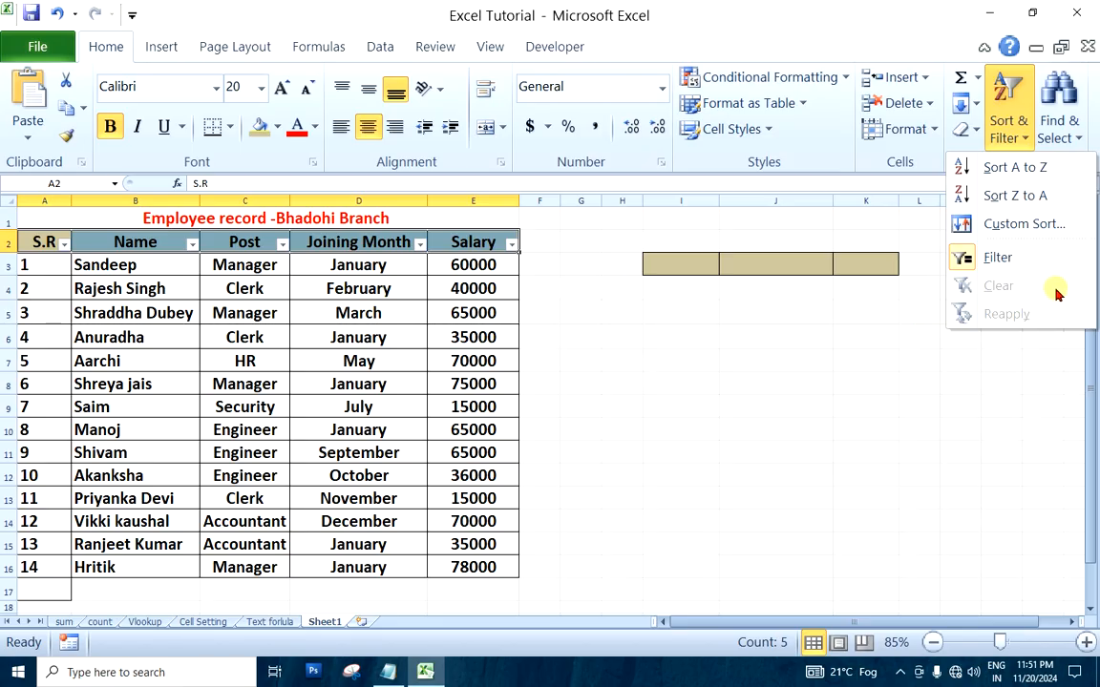
click(710, 325)
click(621, 336)
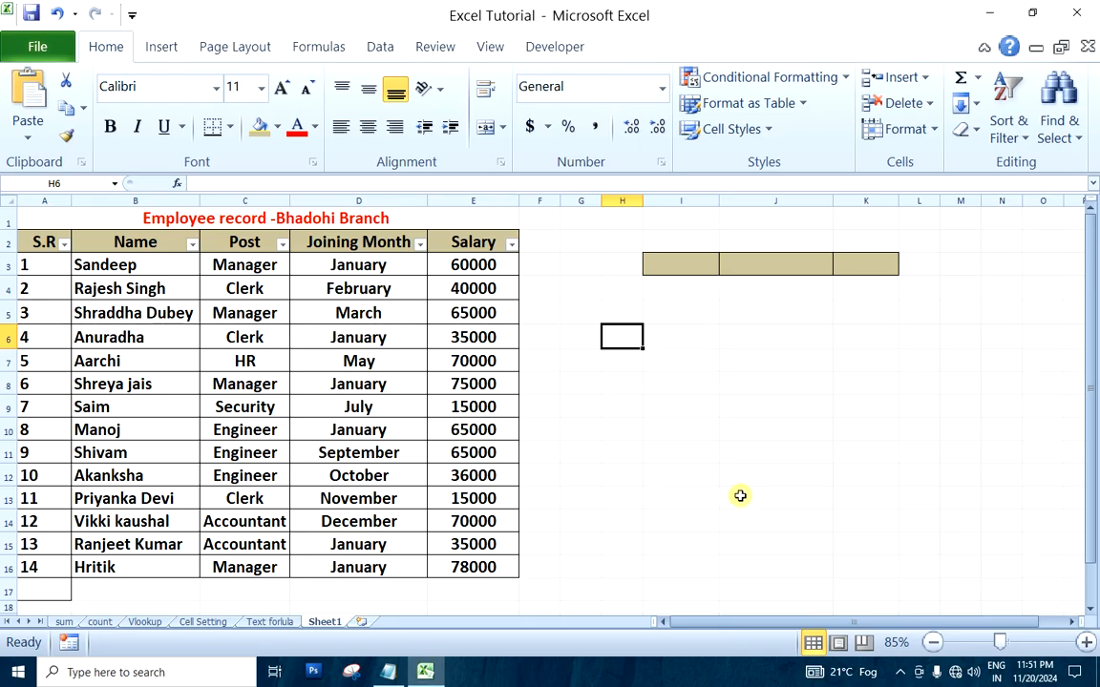
click(379, 46)
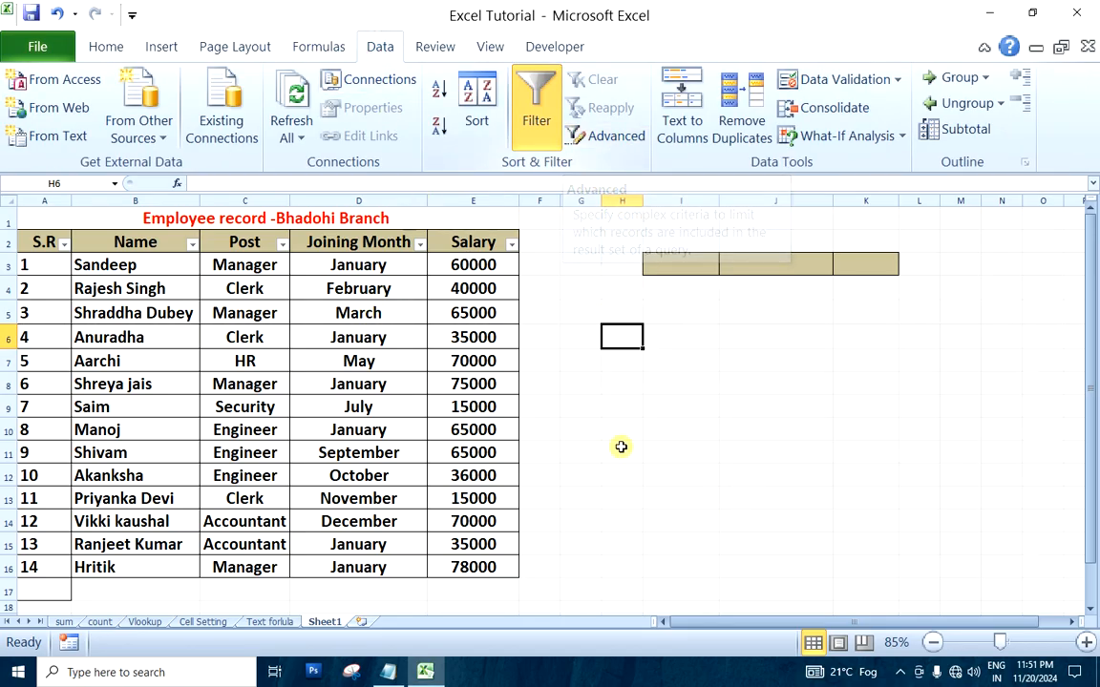
click(689, 496)
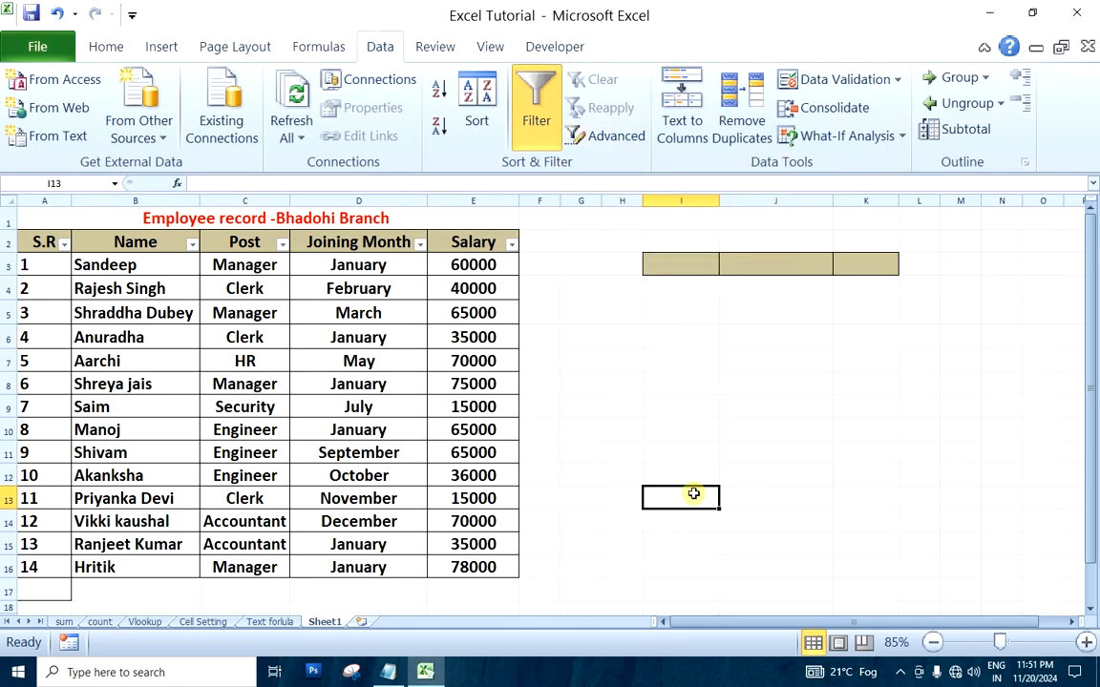
click(659, 387)
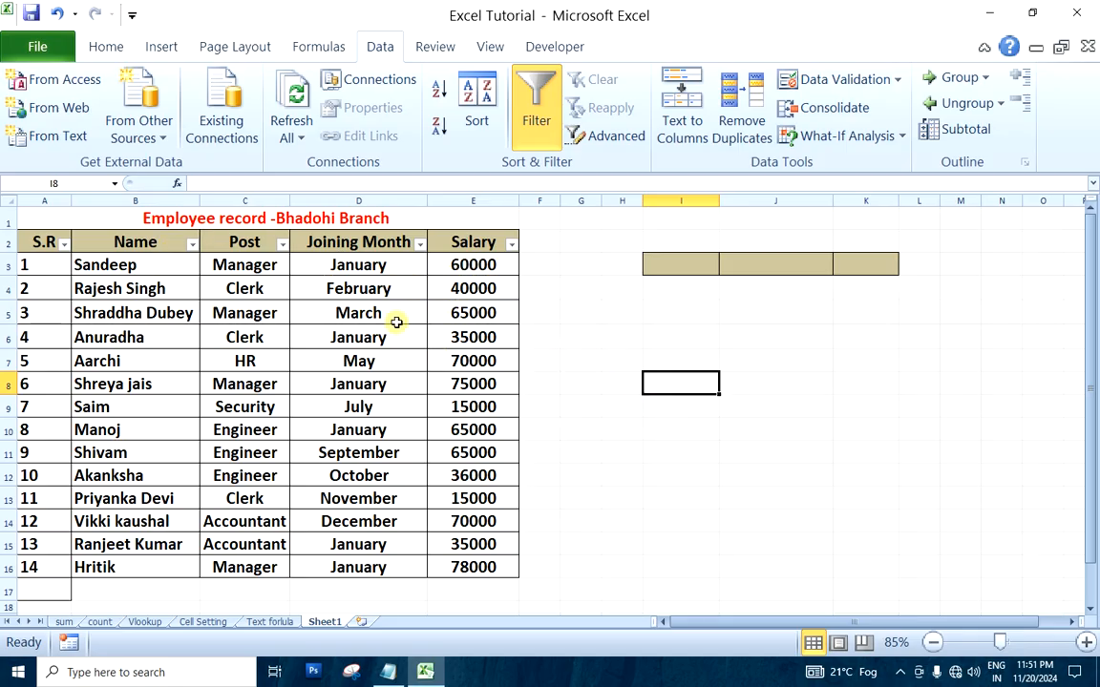
Copy the Post, Joining Month and Salary headers from C2:E2 into the shaded cells I3:K3
drag(246, 242, 468, 243)
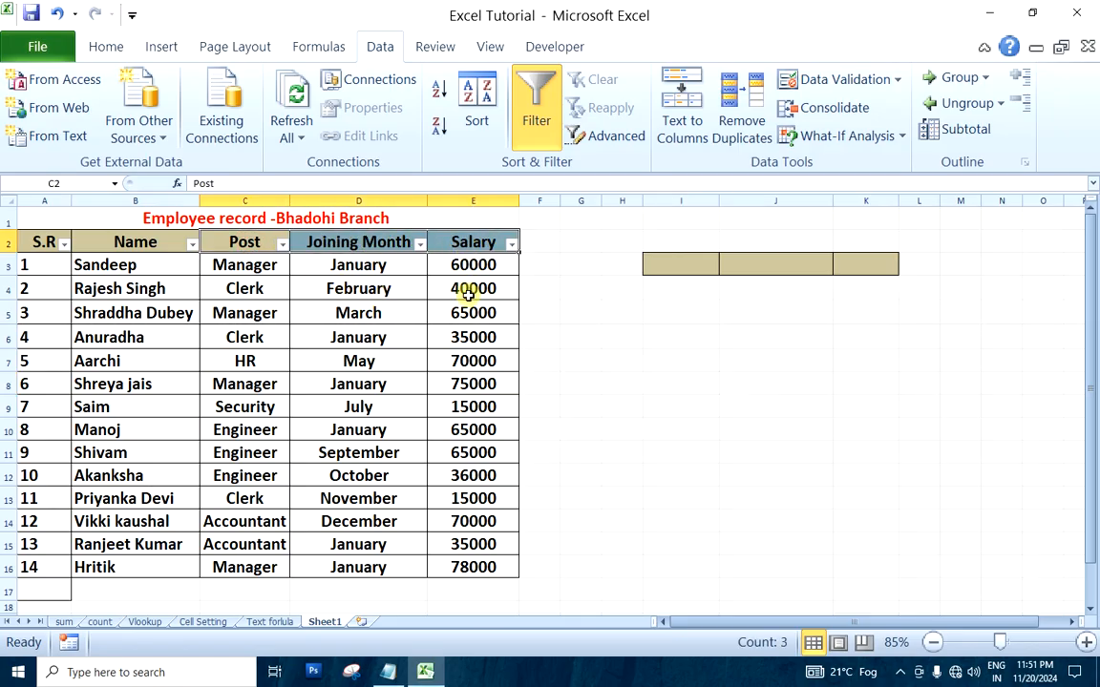
right_click(255, 240)
click(344, 249)
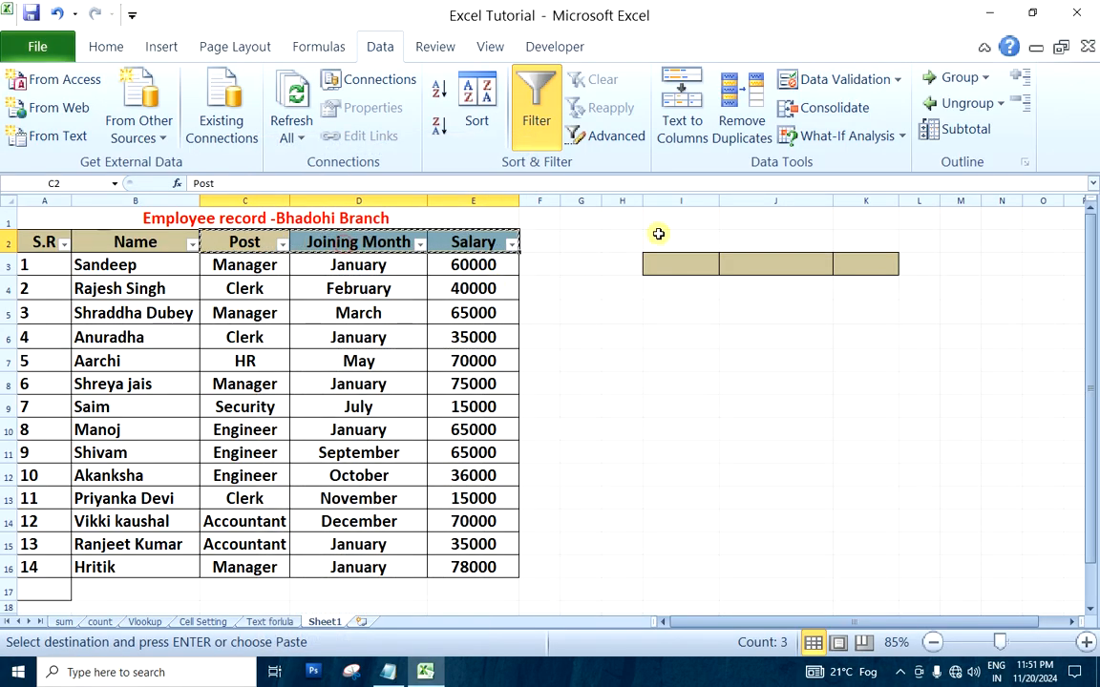
click(676, 261)
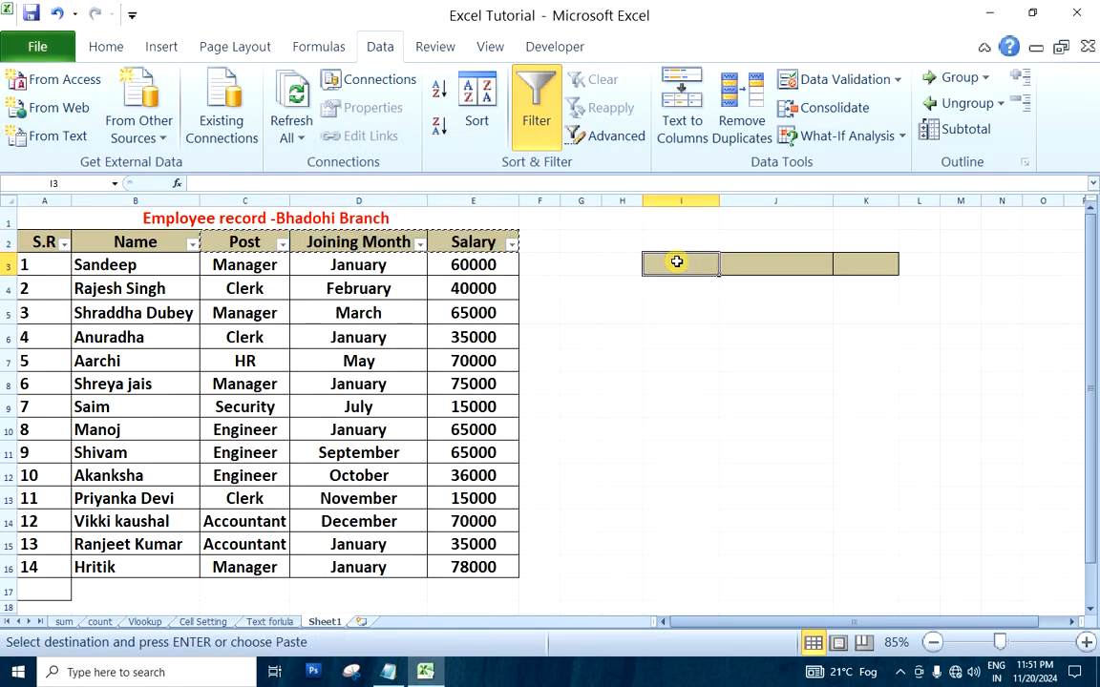
key(ctrl+v)
click(729, 401)
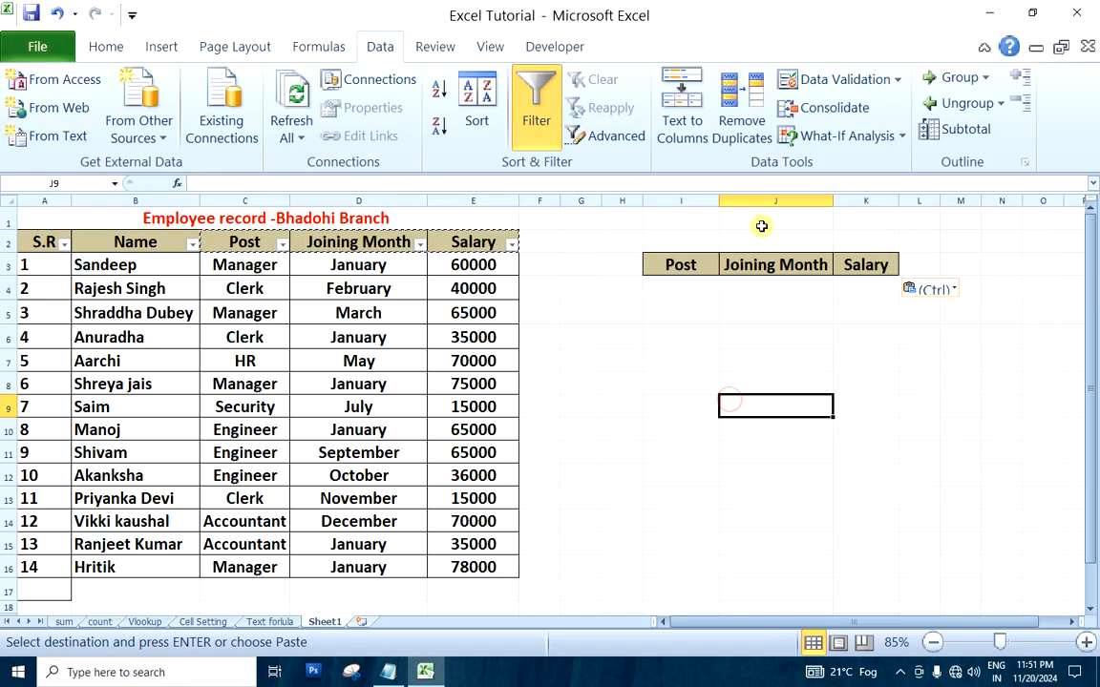
click(864, 378)
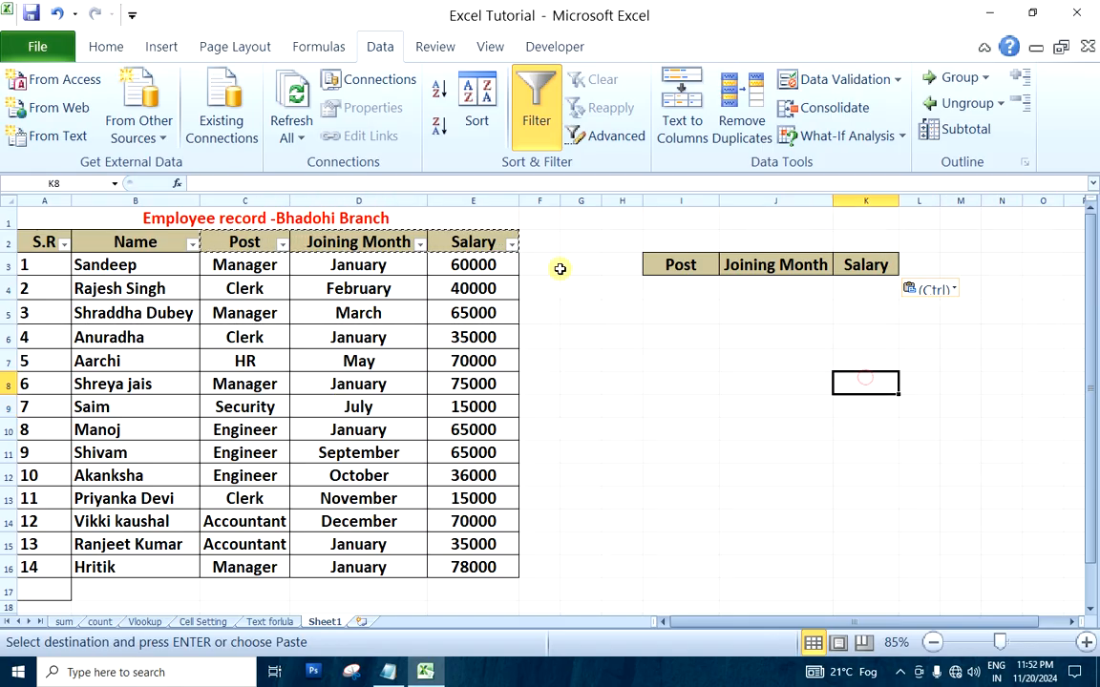
Enter the title "Report" in cell J2 above the criteria headers, ending the copy mode first
click(750, 239)
key(Escape)
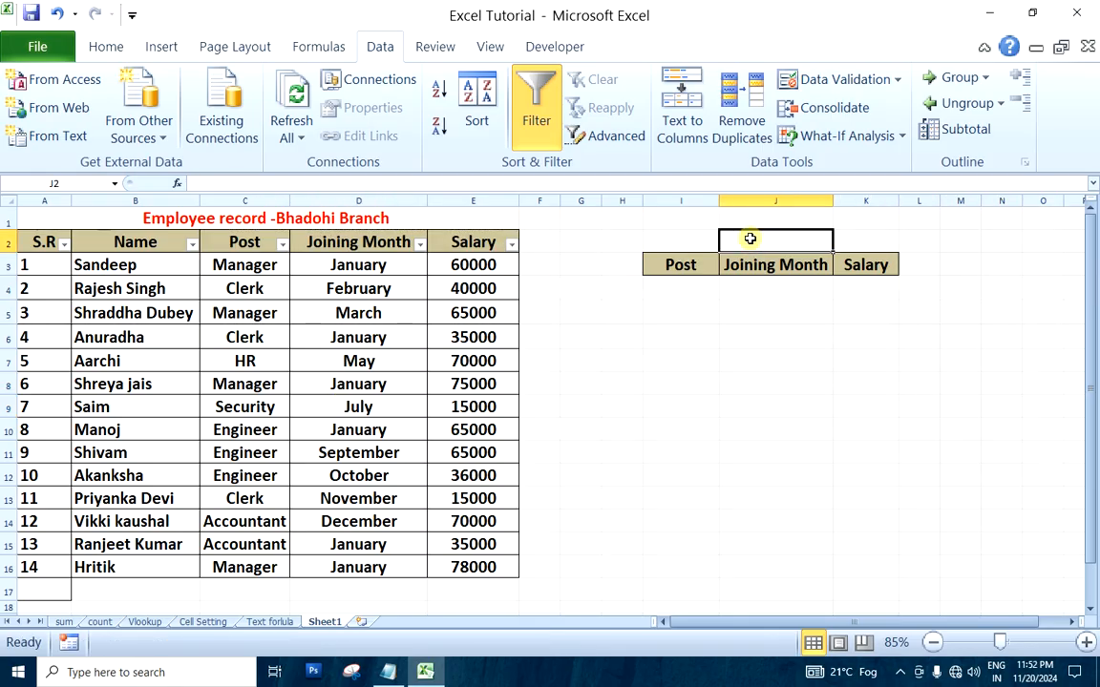
text(Report)
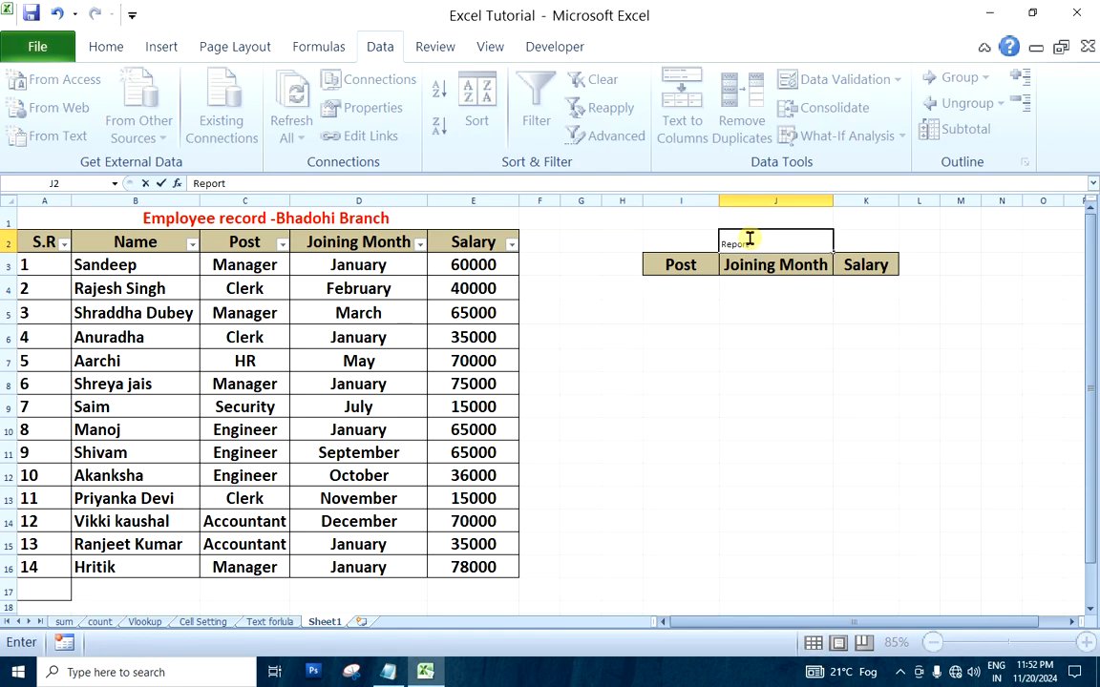
click(742, 403)
Format the "Report" title in J2 with red text at font size 22
click(761, 241)
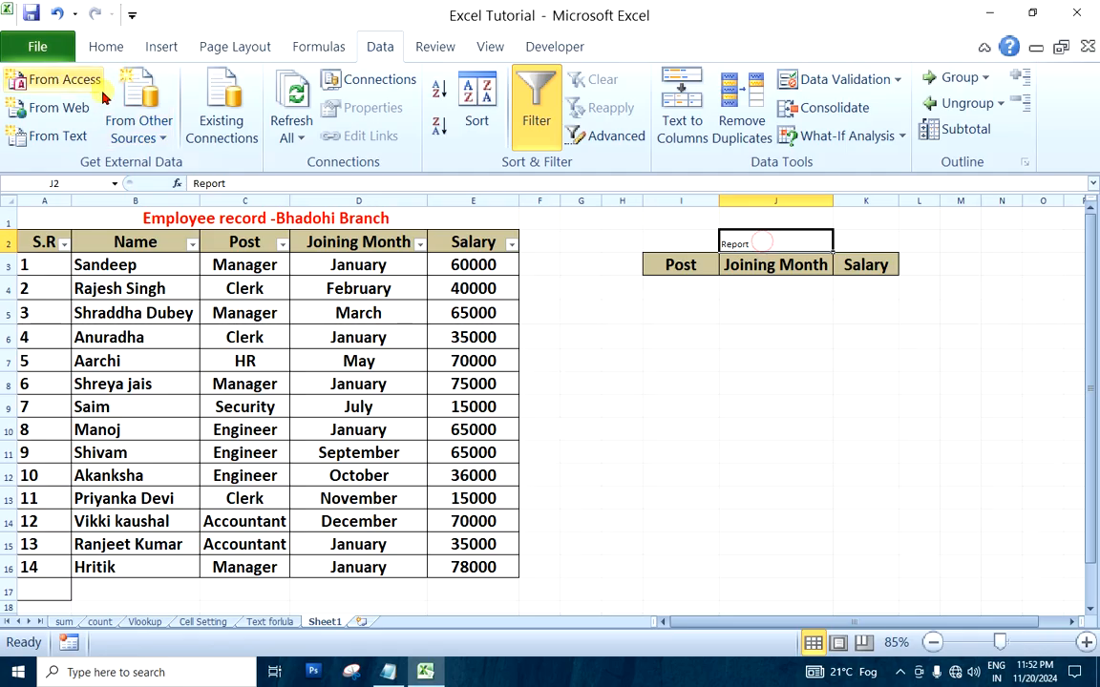
click(106, 46)
click(293, 116)
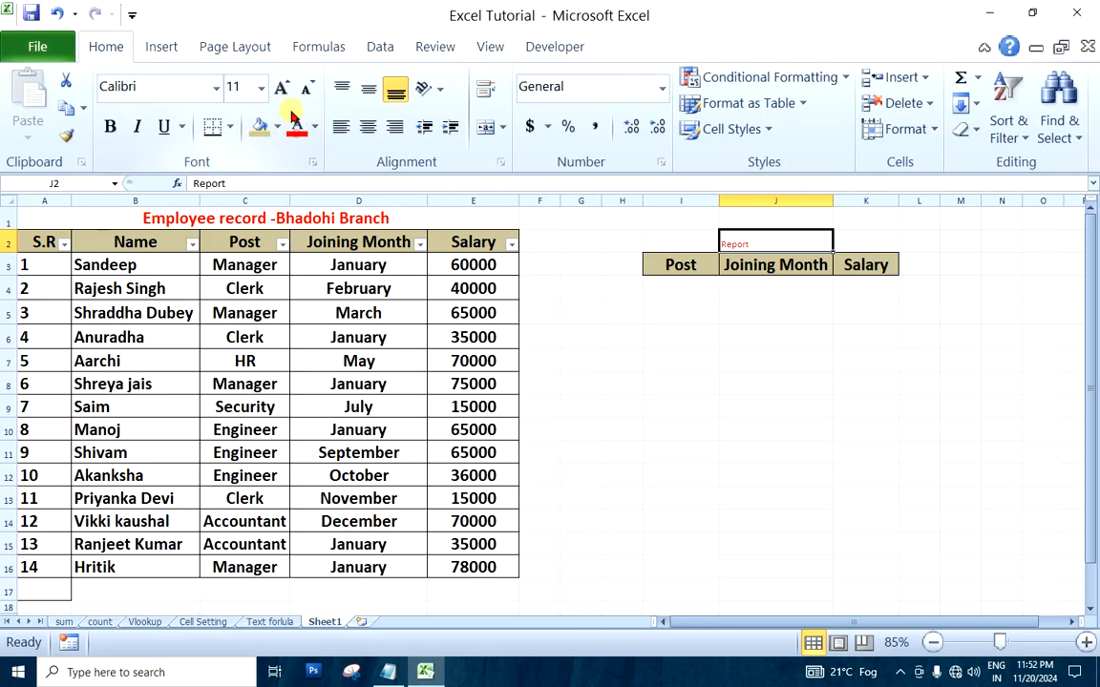
click(282, 88)
click(282, 88)
click(281, 88)
click(281, 87)
click(281, 88)
click(282, 88)
click(683, 405)
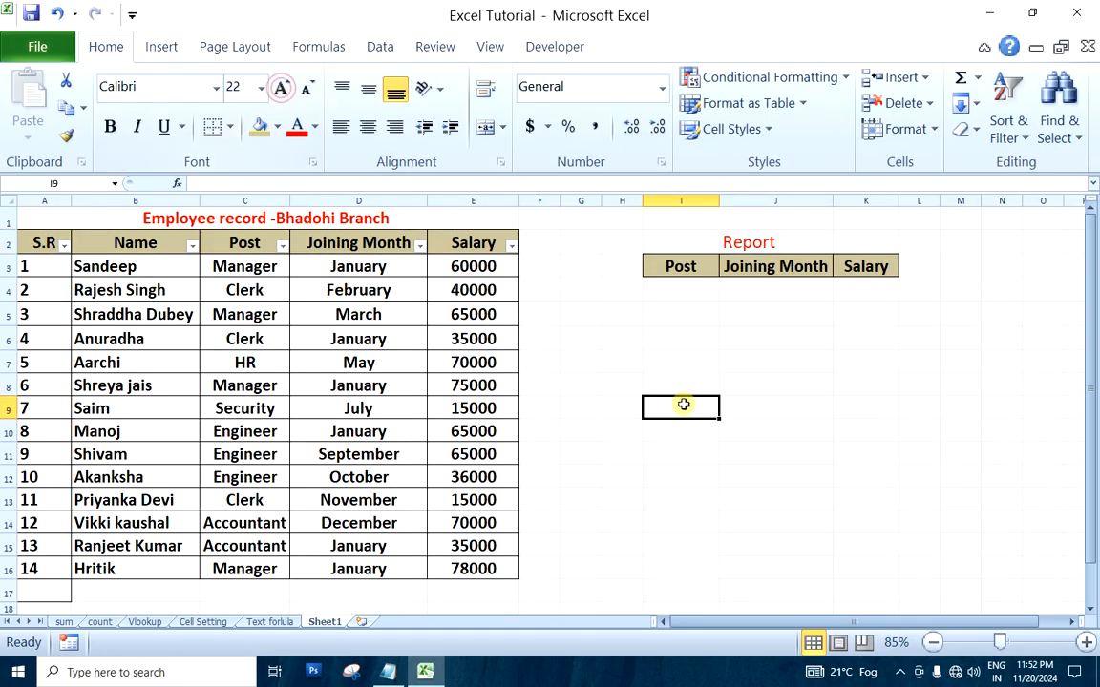
Enter the criteria Manager, January and >60000 in I4:K4 under Post, Joining Month and Salary
click(680, 293)
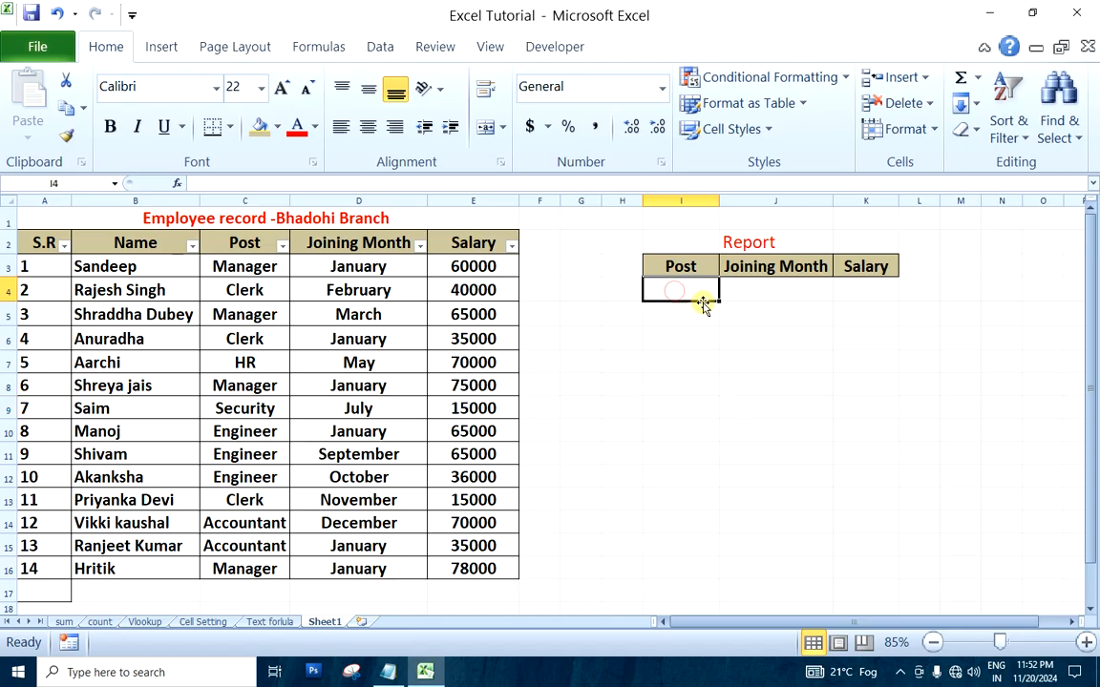
text(Manager)
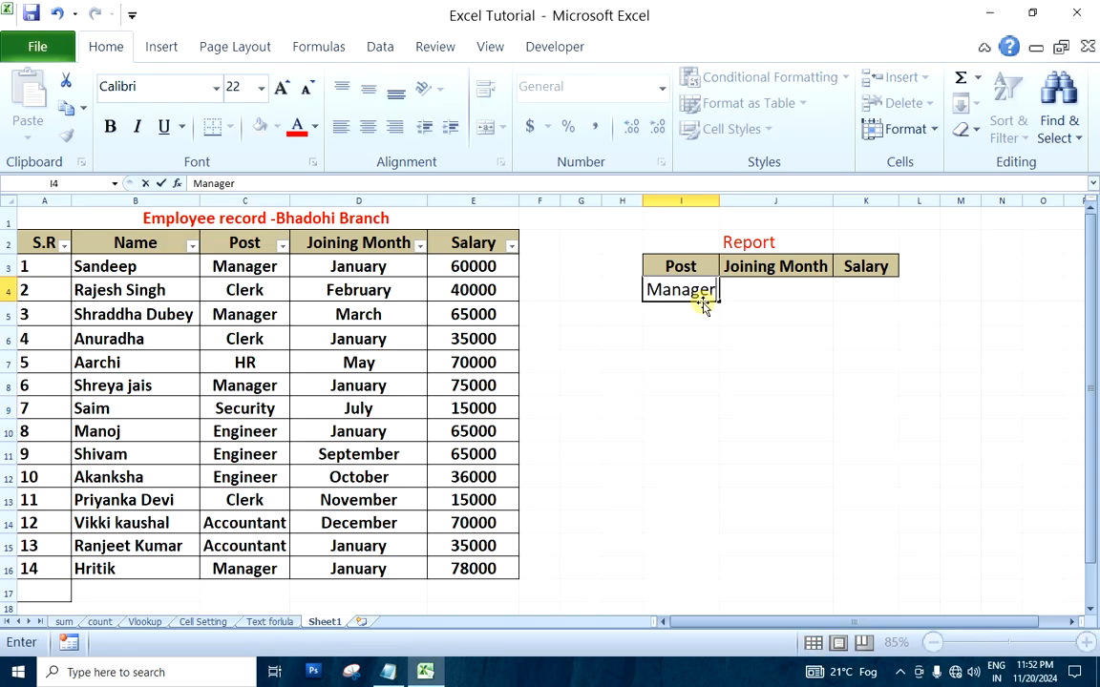
click(761, 401)
click(797, 291)
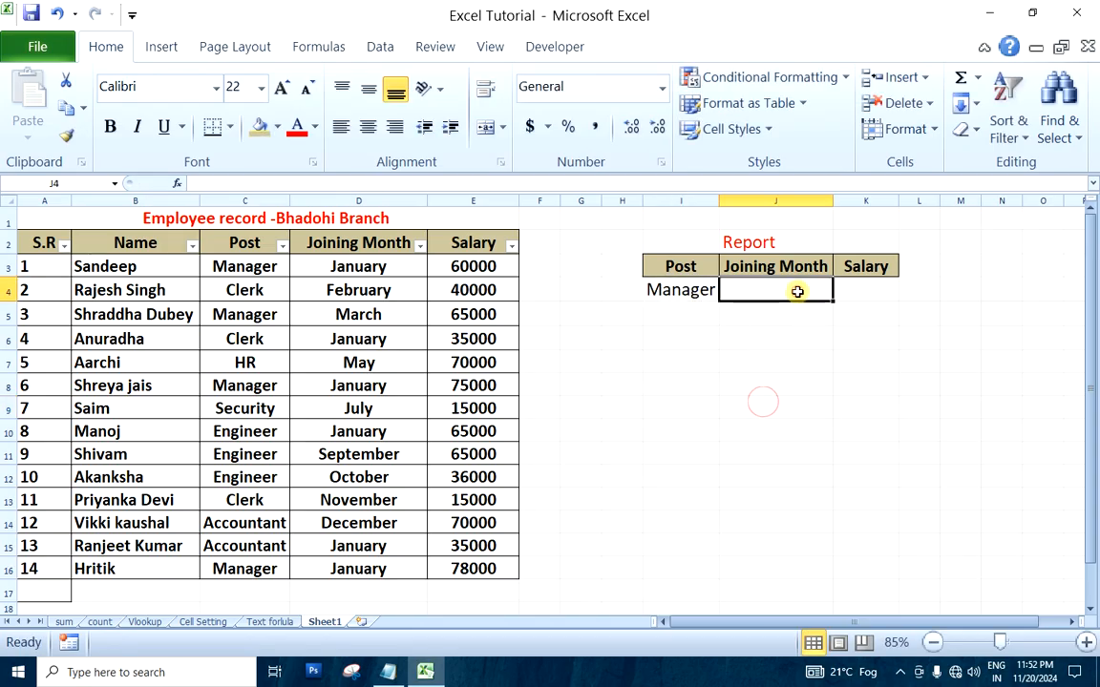
text(Ja)
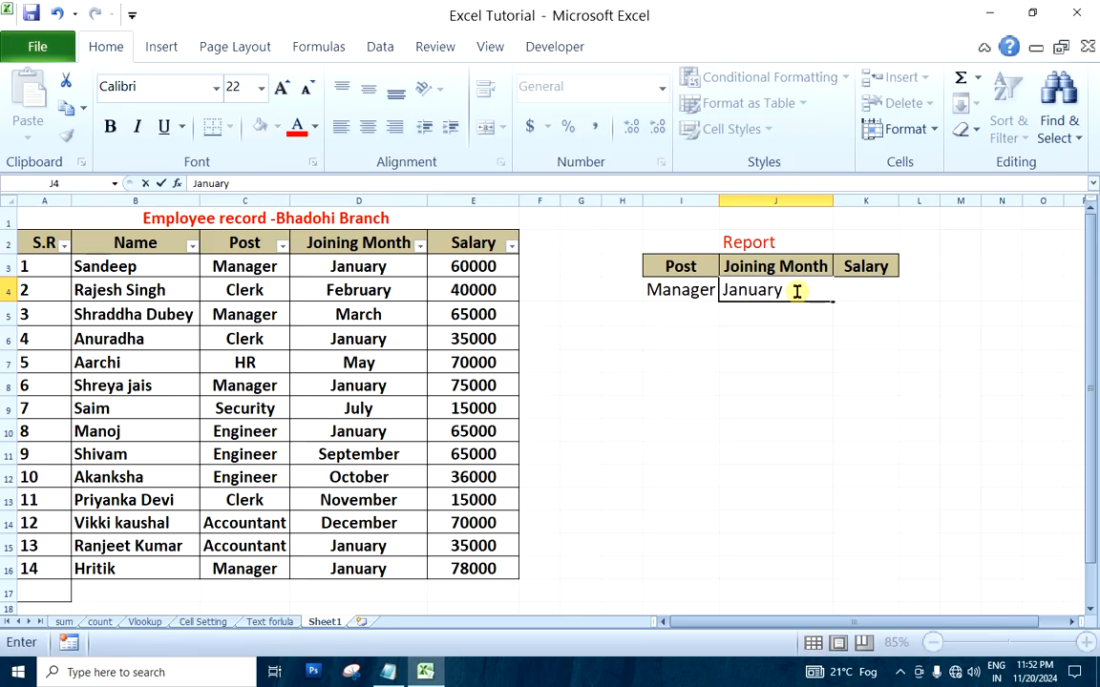
text(nuary)
click(856, 342)
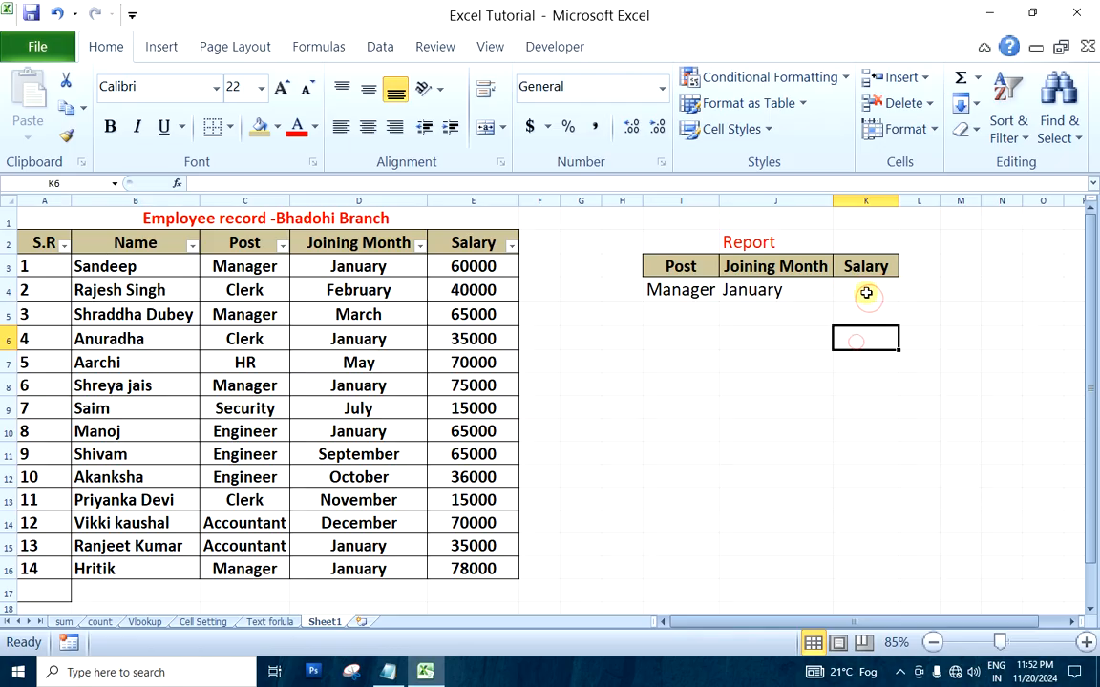
click(866, 292)
text(>60000)
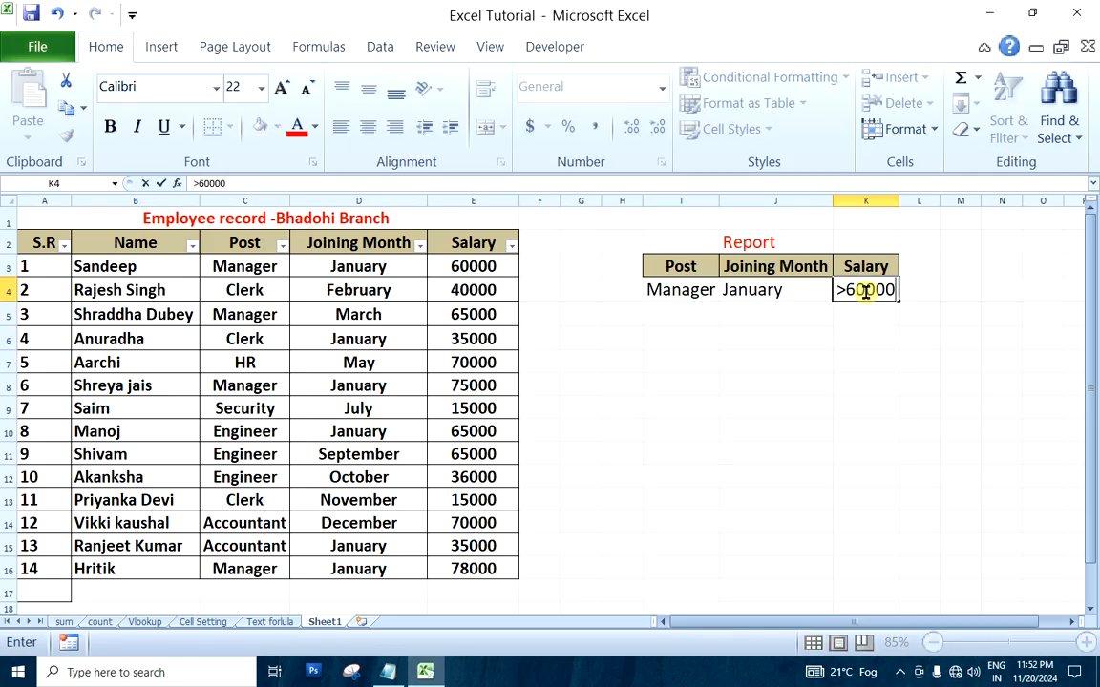
click(885, 427)
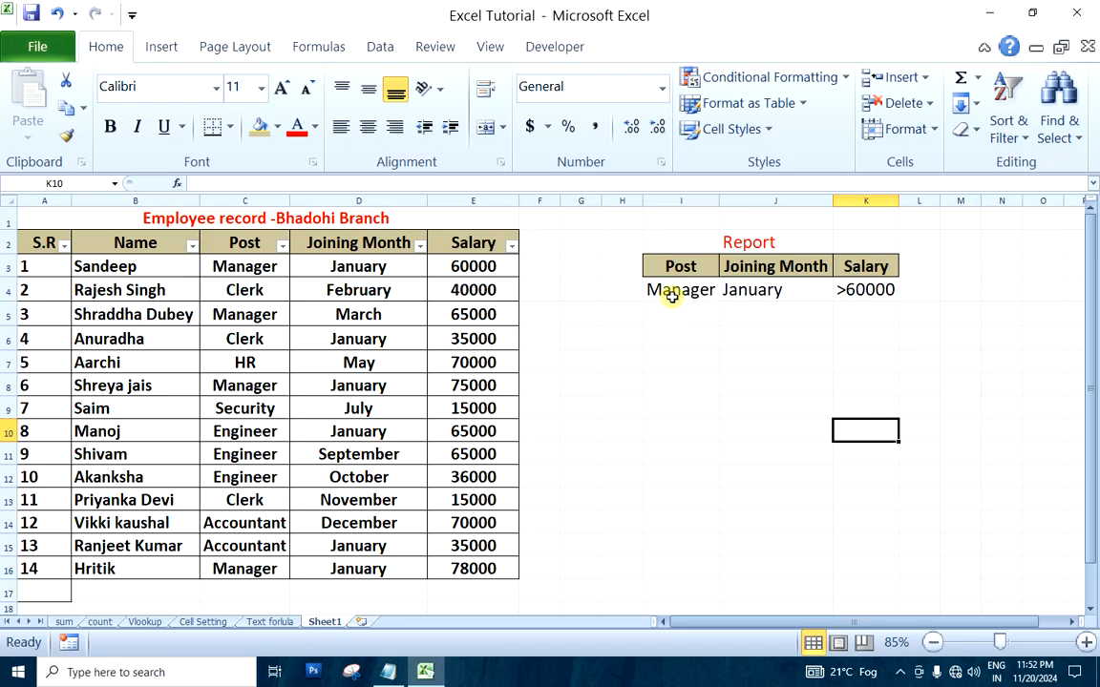
Start an Advanced Filter and set its list range to the whole employee table, A2:E16
click(681, 361)
click(377, 48)
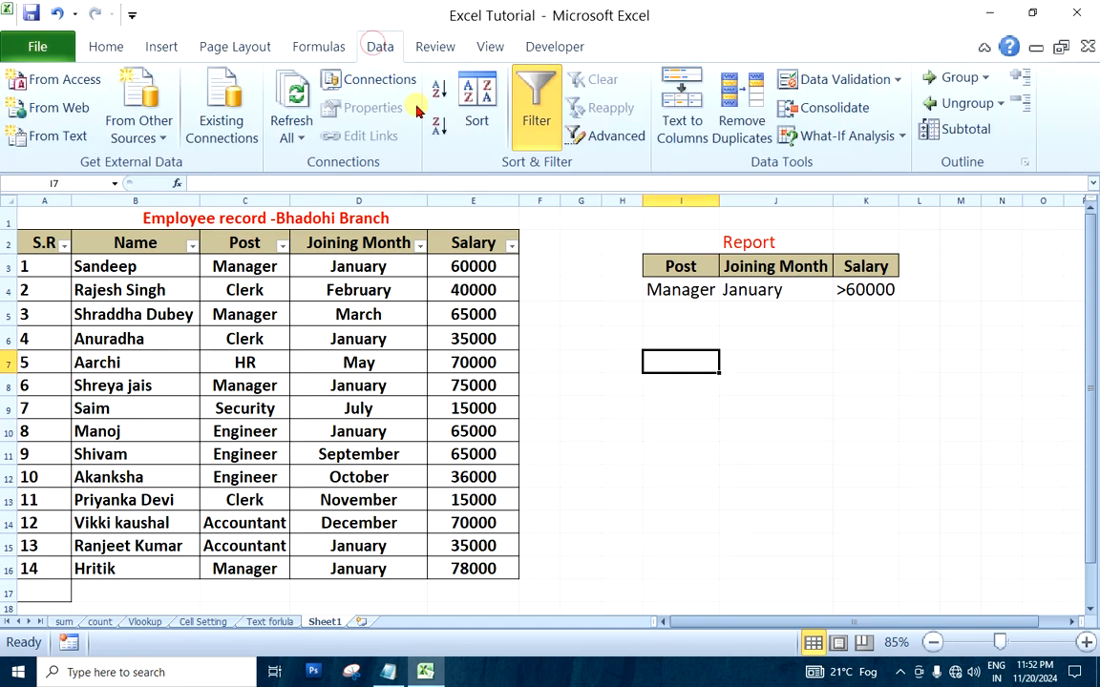
click(616, 137)
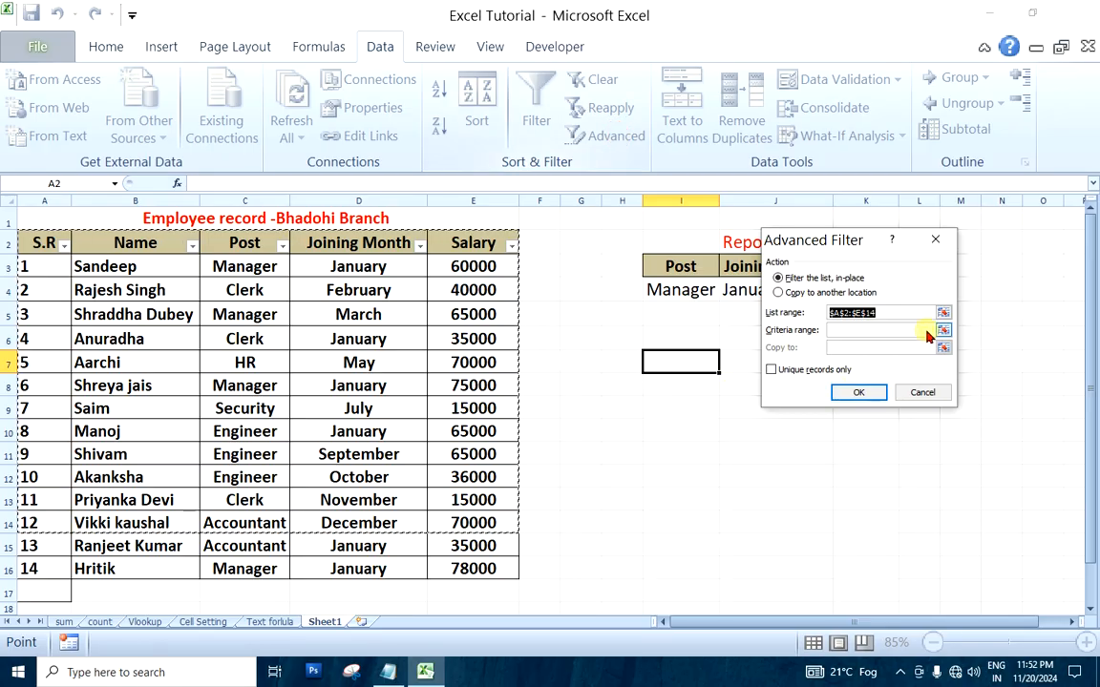
drag(803, 248, 582, 236)
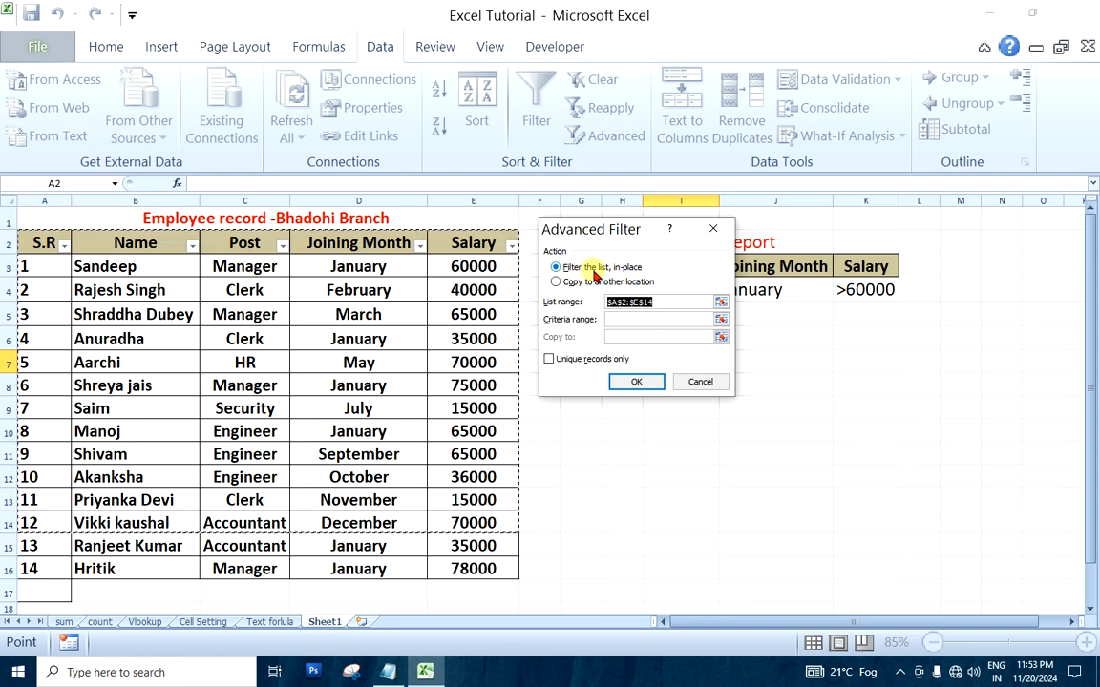
drag(628, 246, 795, 204)
click(833, 263)
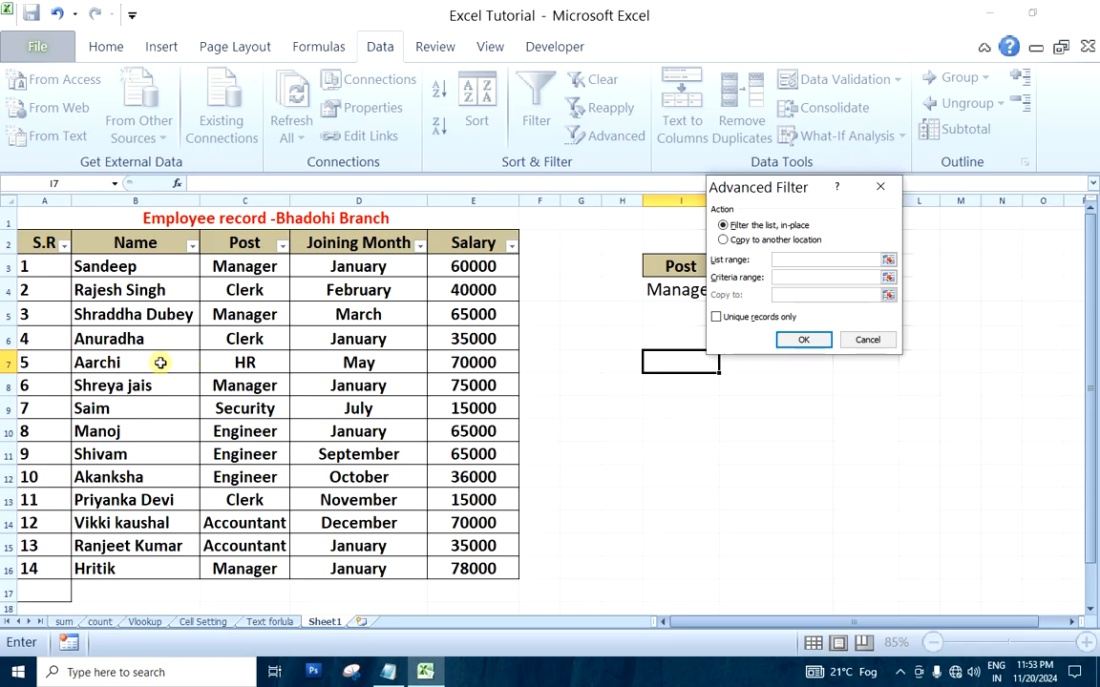
drag(47, 242, 495, 571)
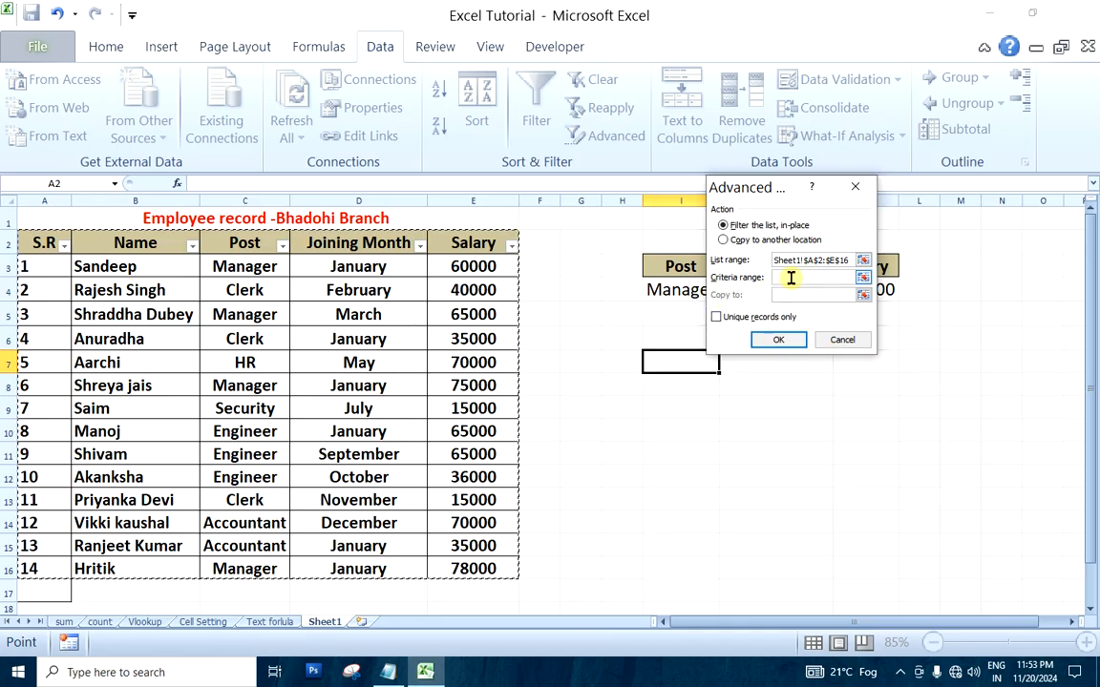
Filter the list in place with I3:K4 as the criteria range, and undo the filter
drag(785, 189, 899, 360)
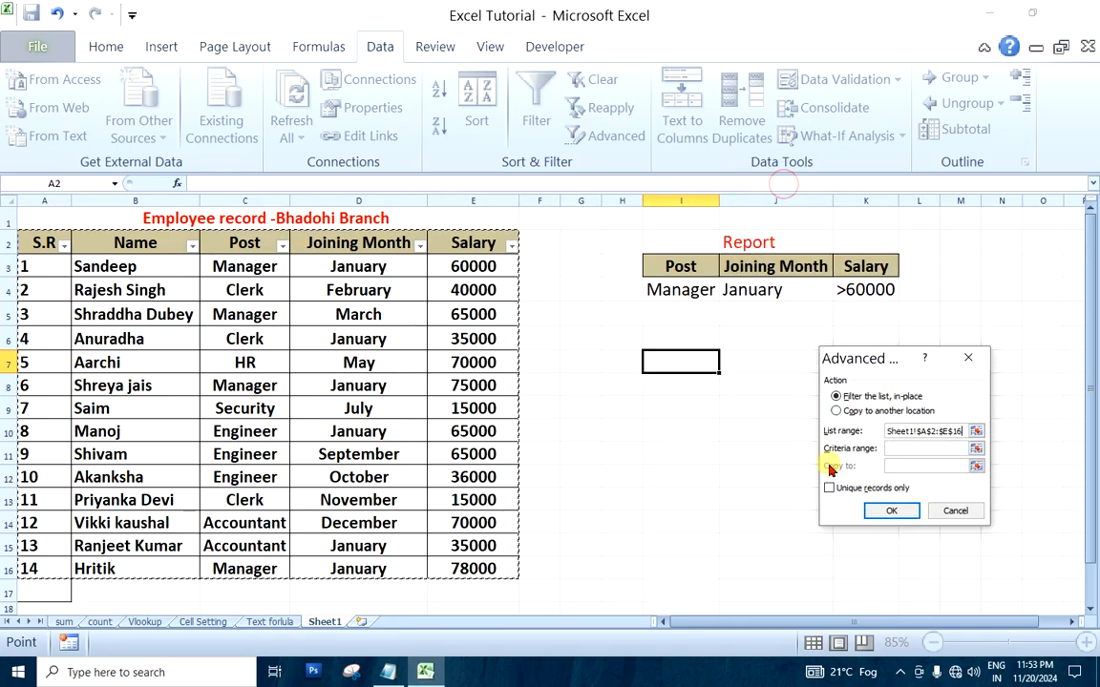
click(902, 450)
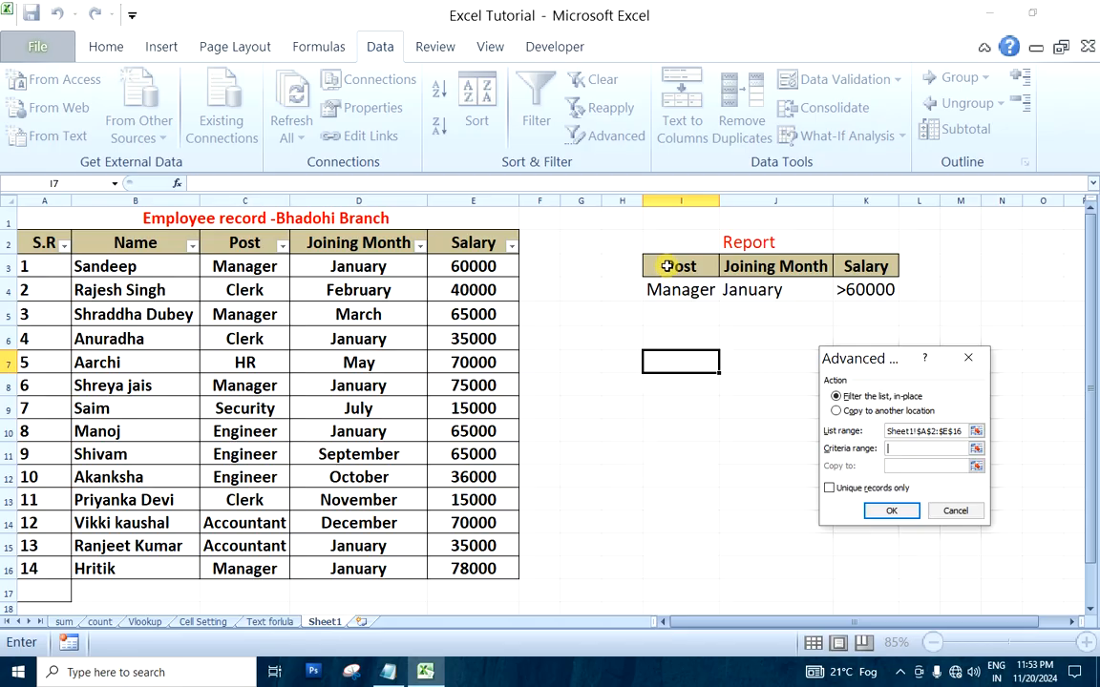
drag(666, 266, 872, 290)
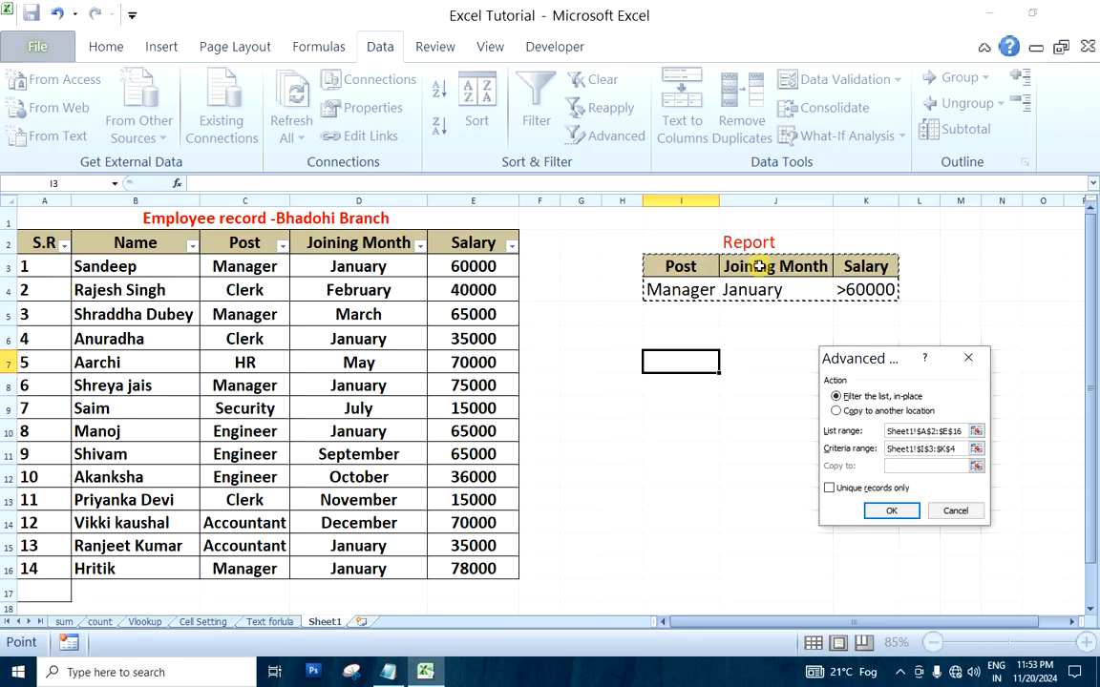
click(892, 512)
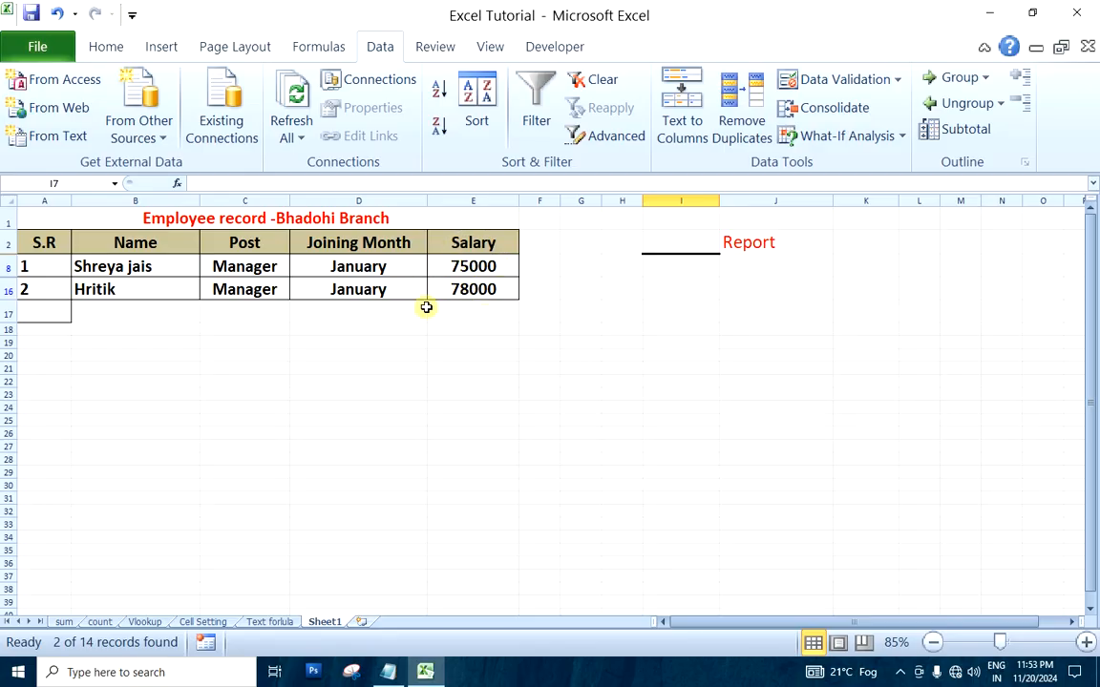
key(ctrl+z)
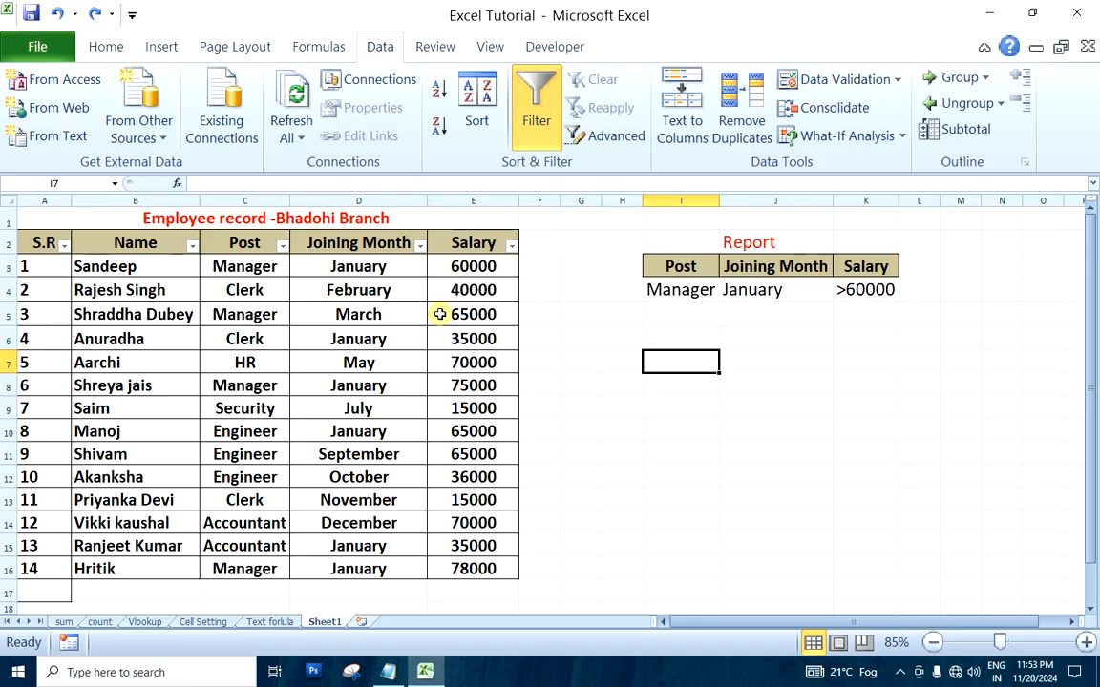
Compare the Post, Joining Month and Salary values in rows 3 and 5 with the criteria in I4:K4
click(260, 267)
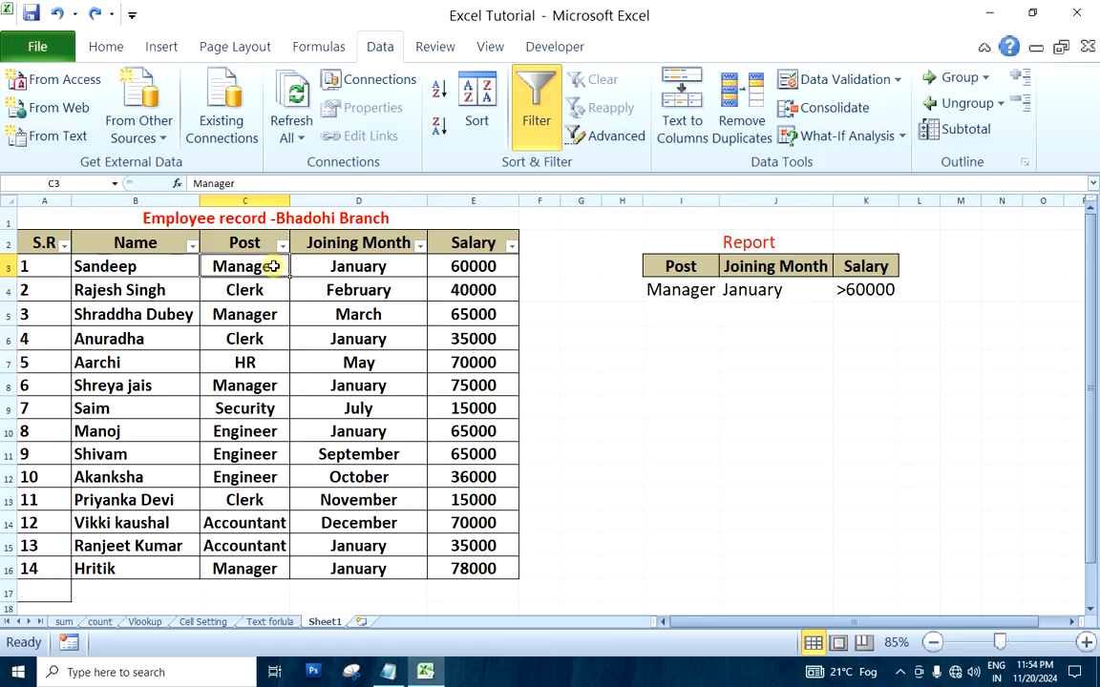
click(352, 268)
click(457, 268)
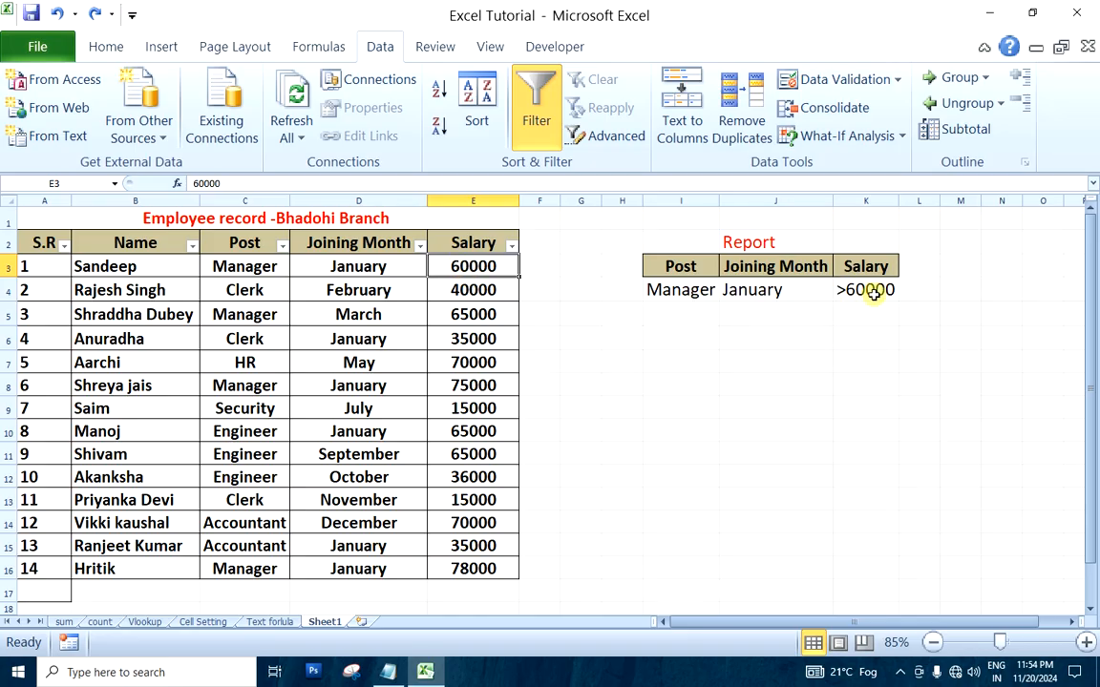
click(254, 314)
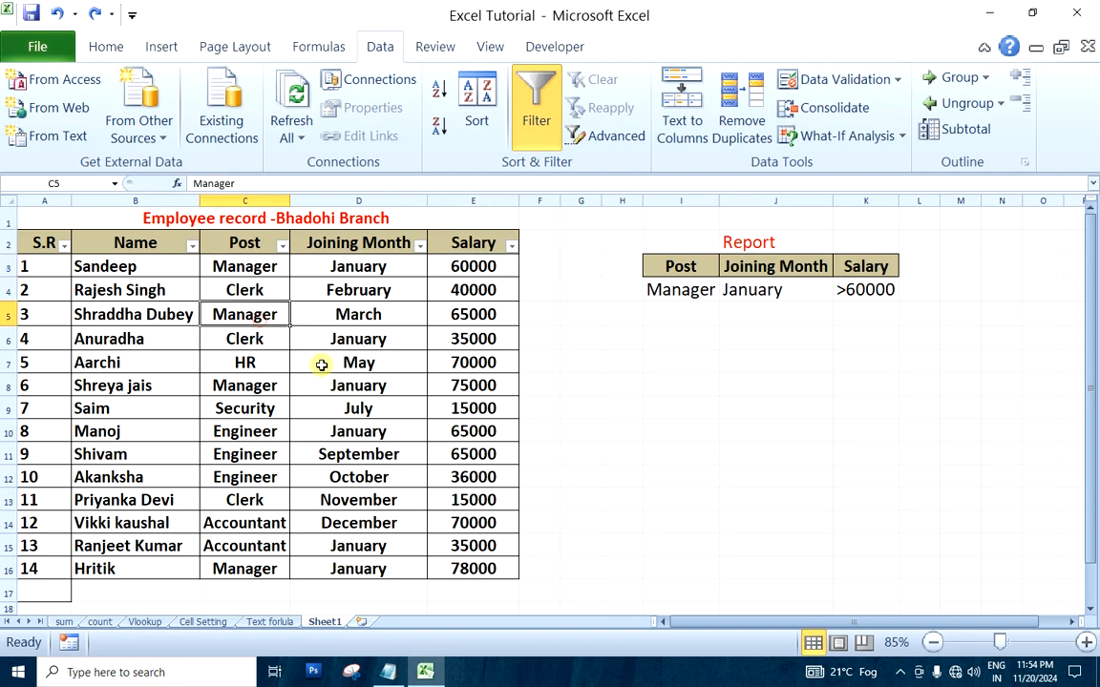
click(364, 316)
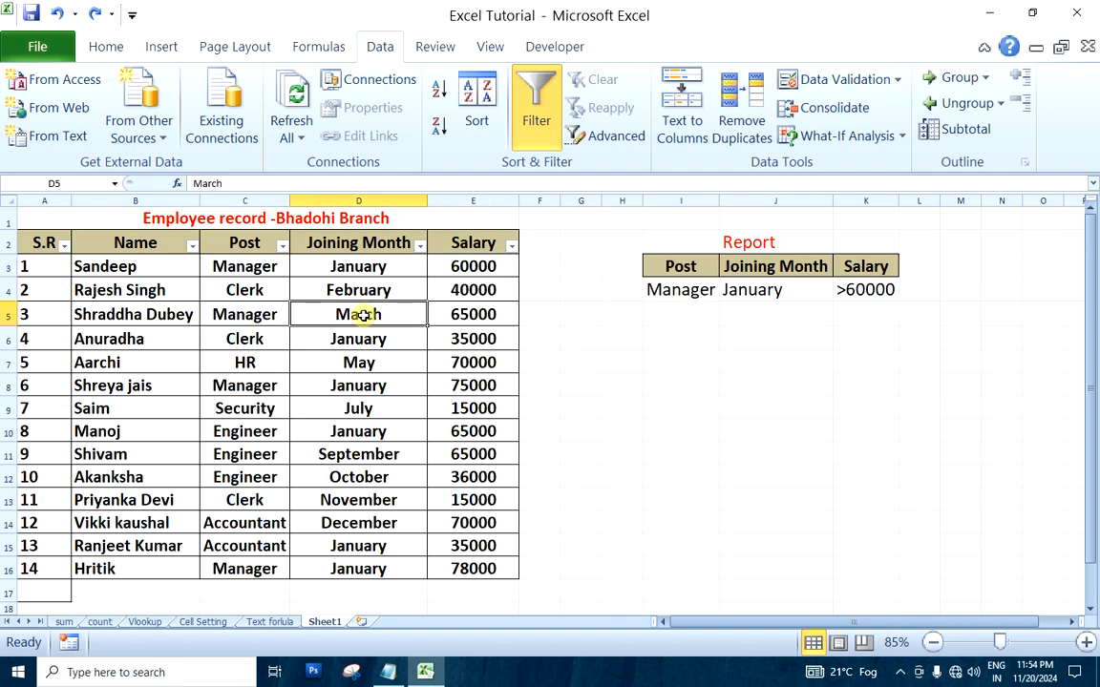
click(472, 316)
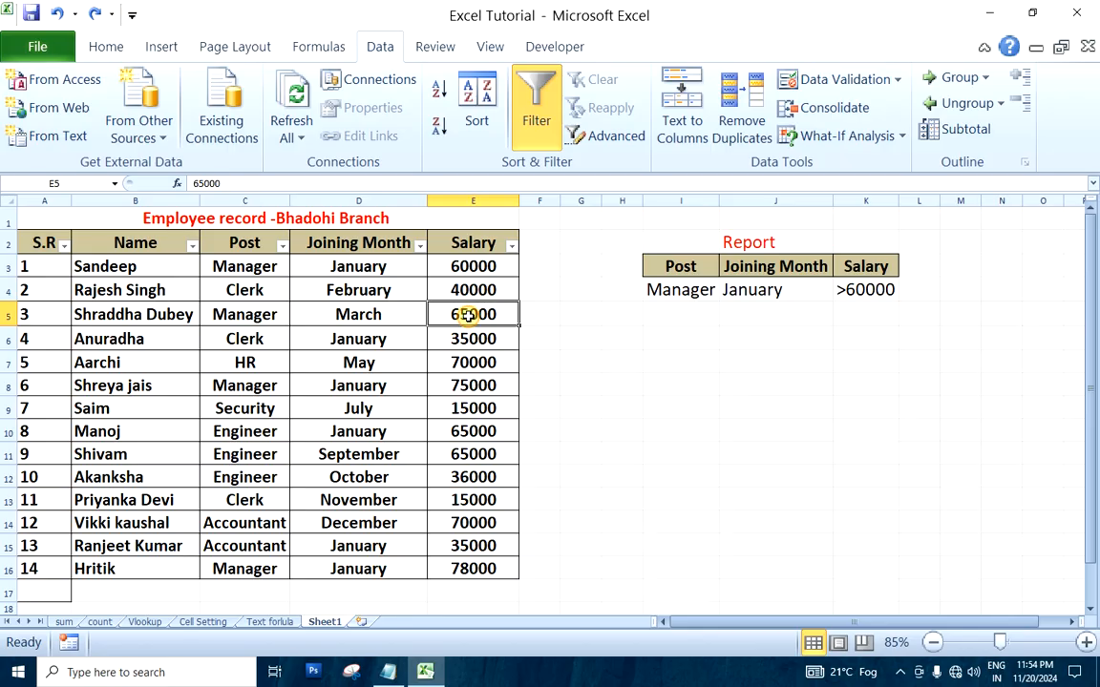
click(672, 287)
click(779, 290)
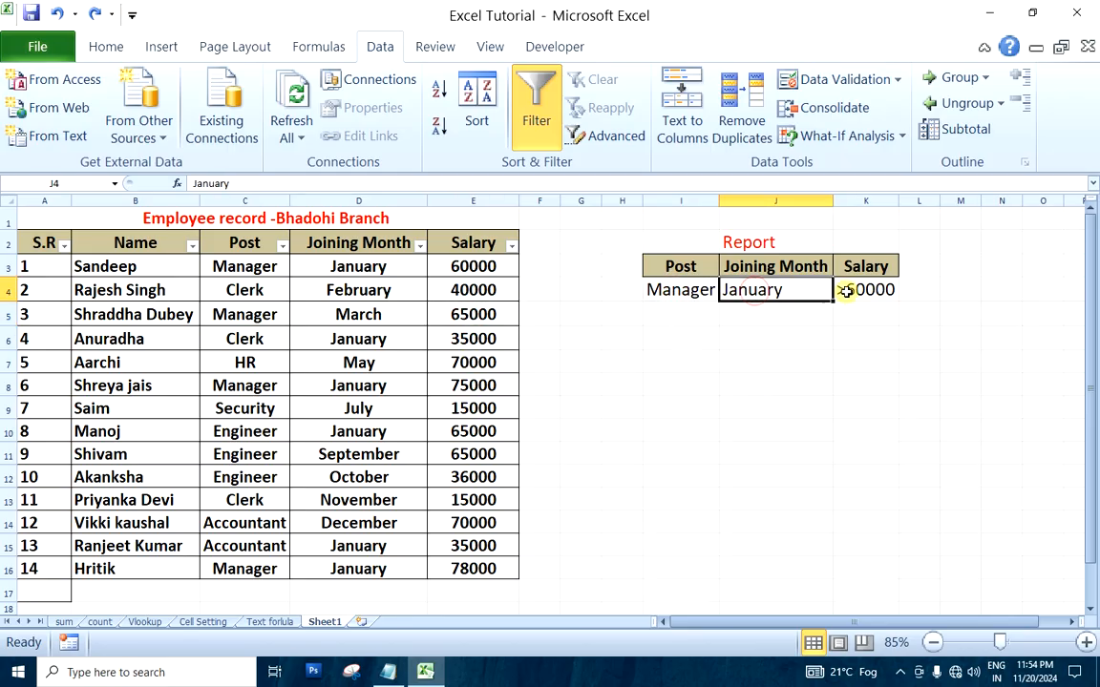
click(846, 290)
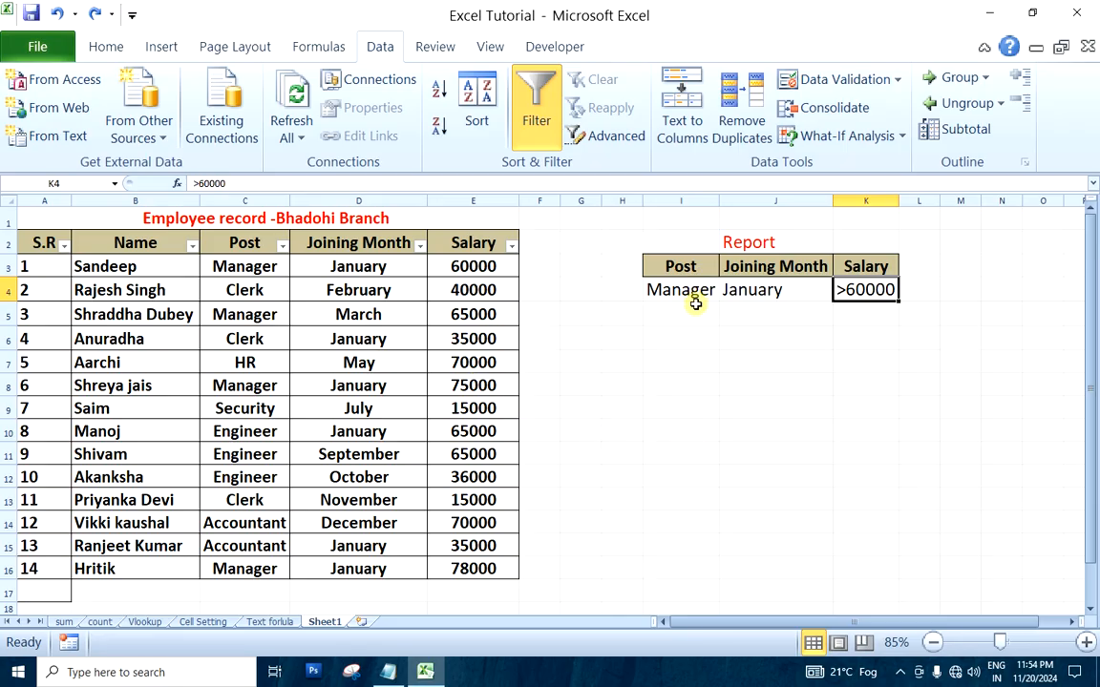
click(699, 403)
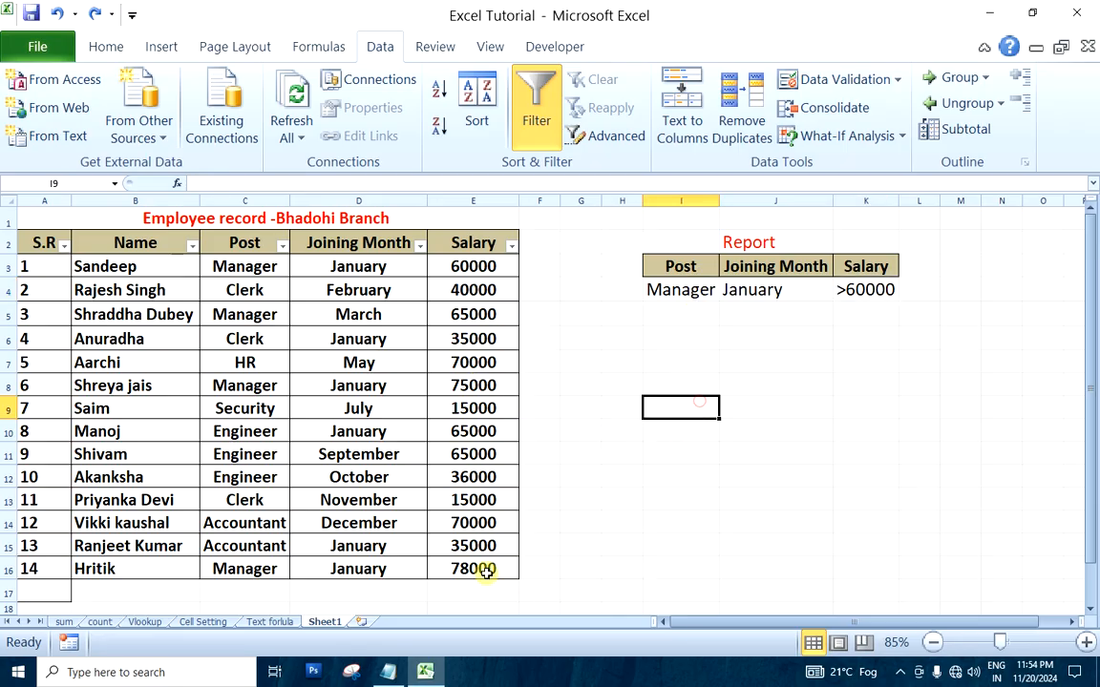
Review the Post, Joining Month and Salary criteria in I4:K4 one cell at a time
click(759, 383)
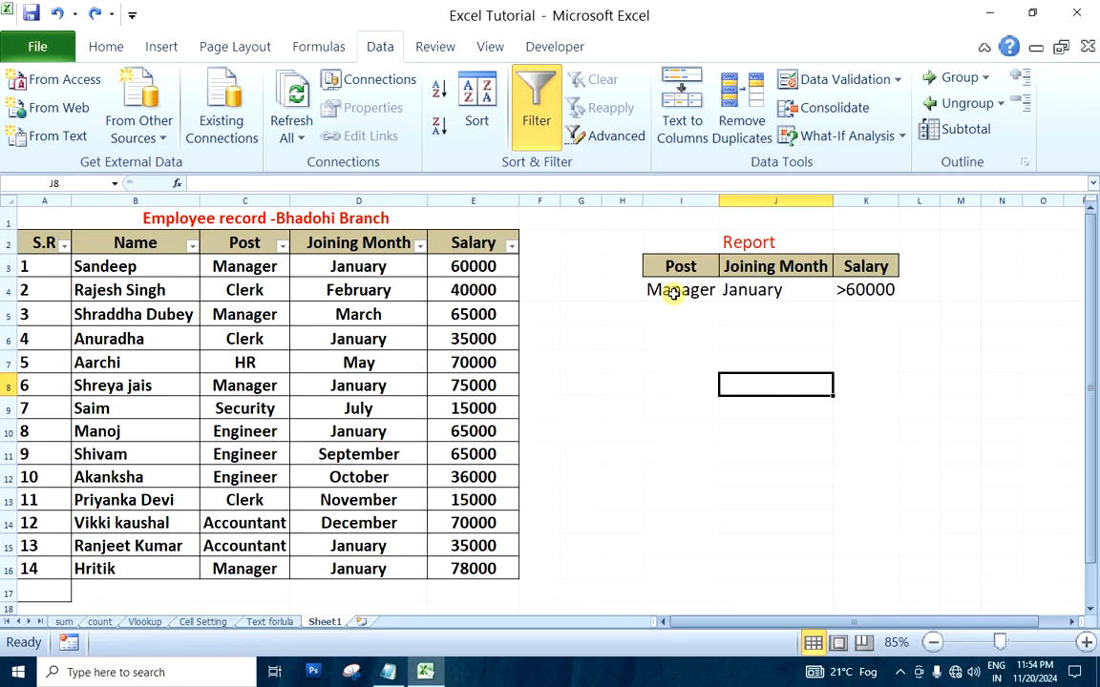
click(674, 294)
click(725, 379)
click(668, 293)
click(757, 294)
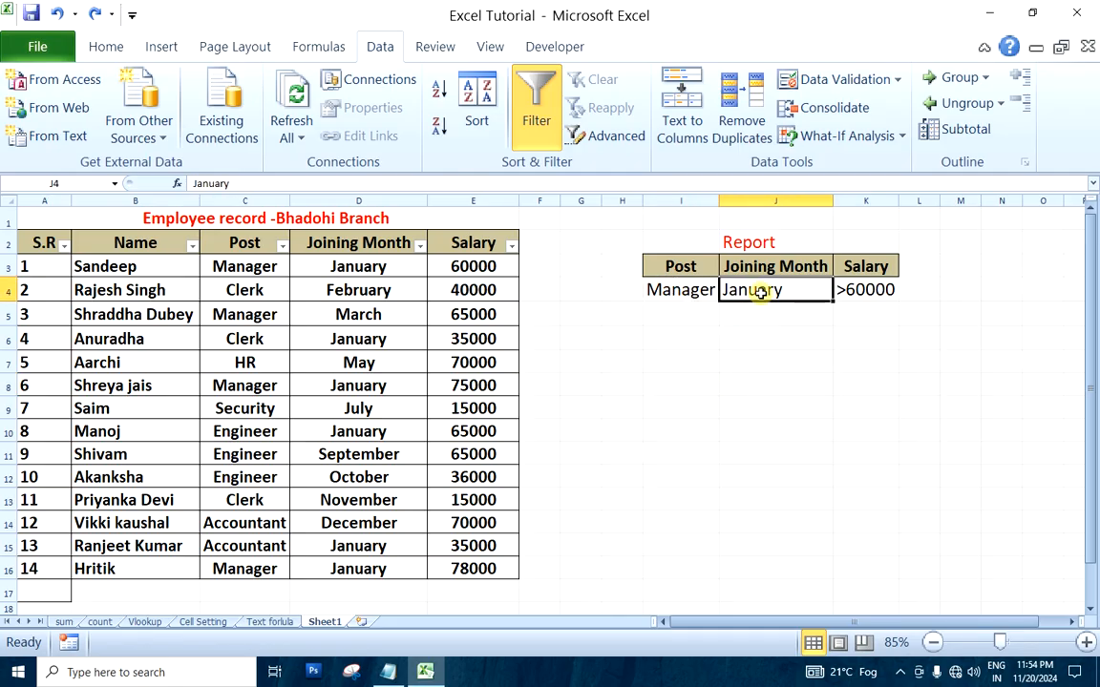
click(878, 292)
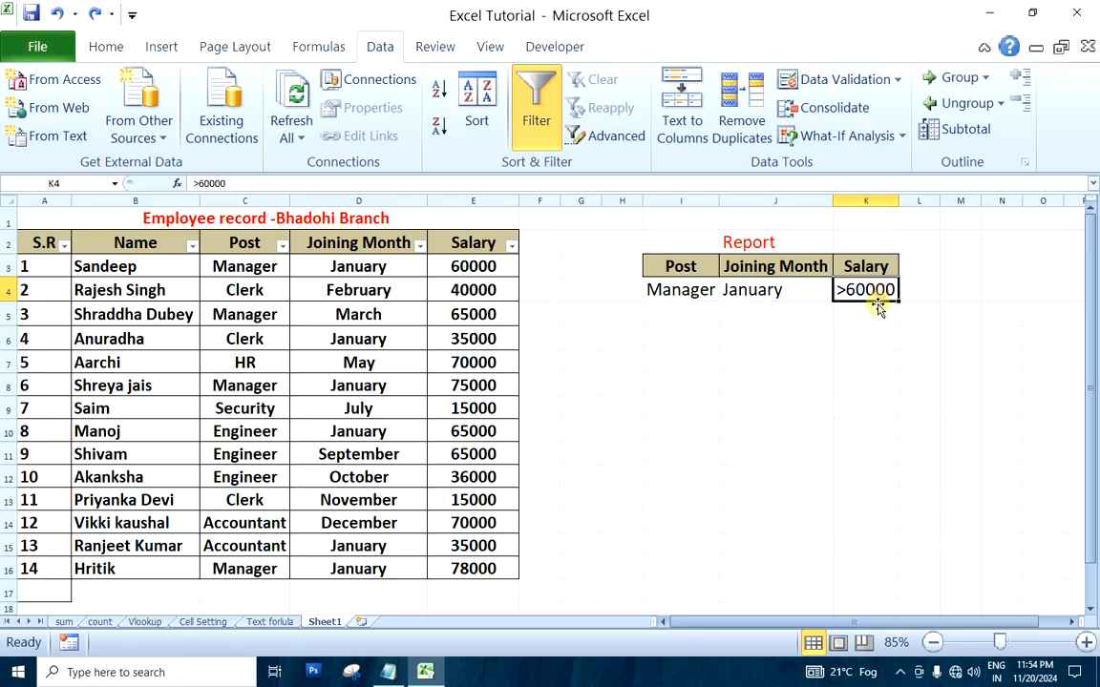
click(827, 341)
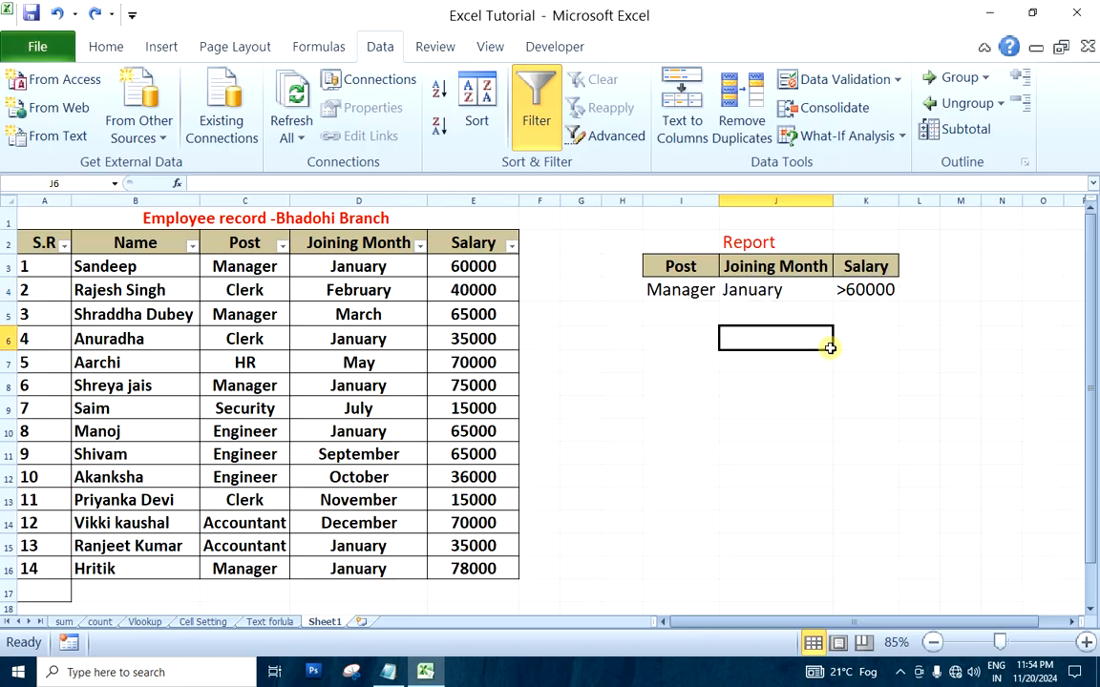
Start an Advanced Filter that copies to another location, with the whole employee table A2:E16 as its list range
click(605, 140)
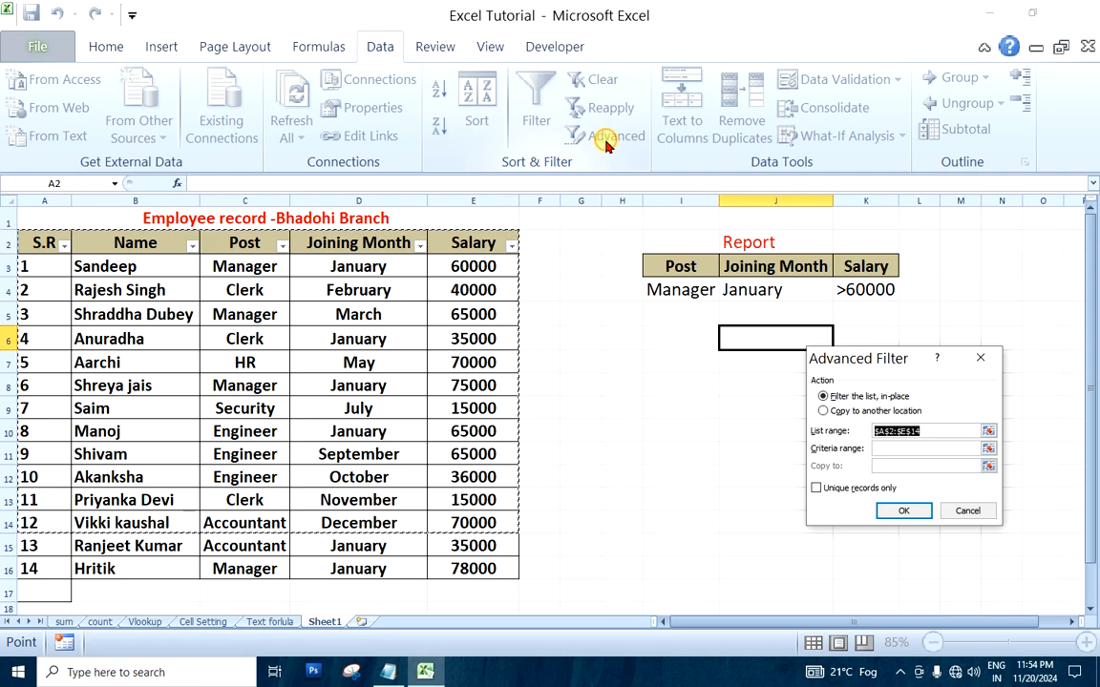
drag(898, 357, 933, 259)
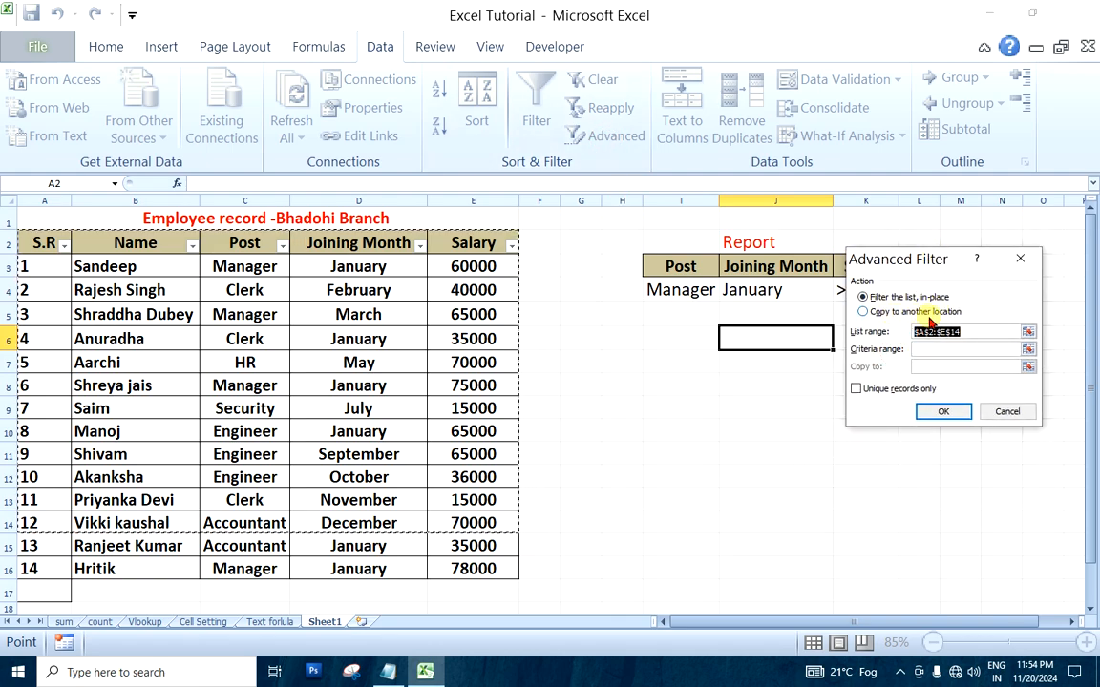
click(869, 312)
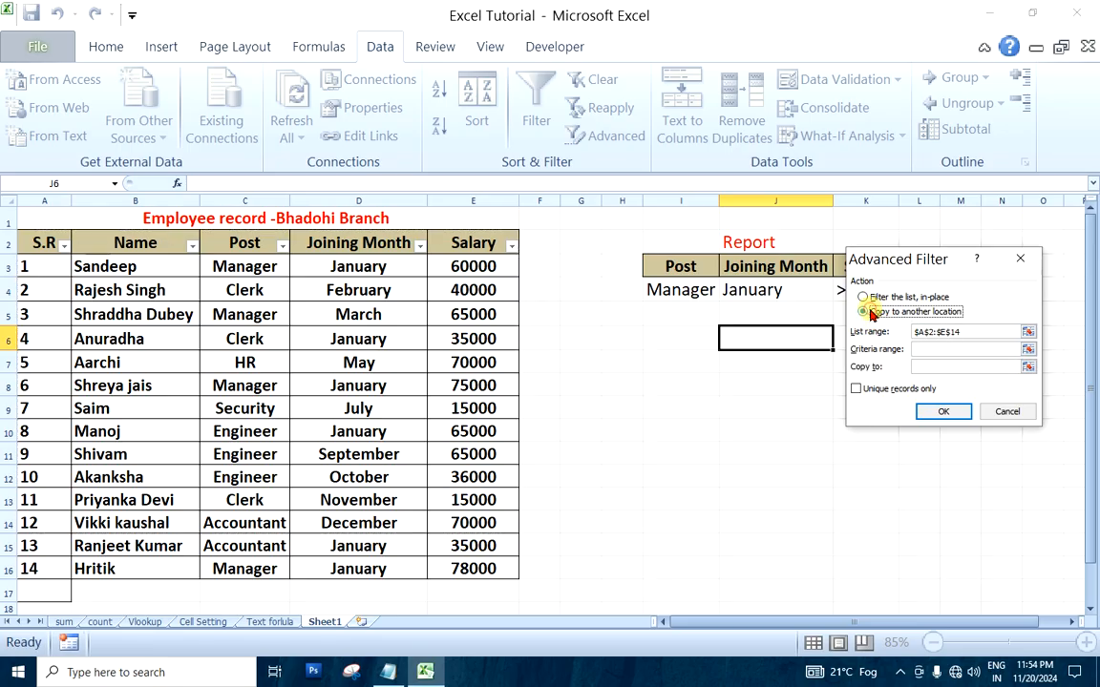
click(984, 334)
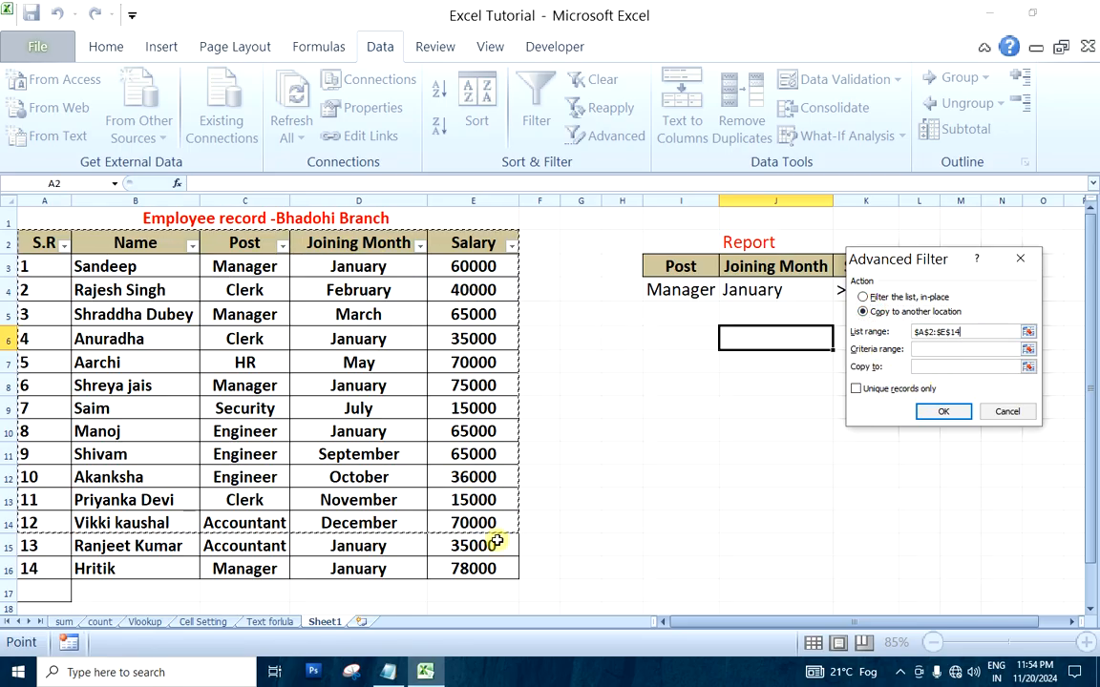
click(975, 331)
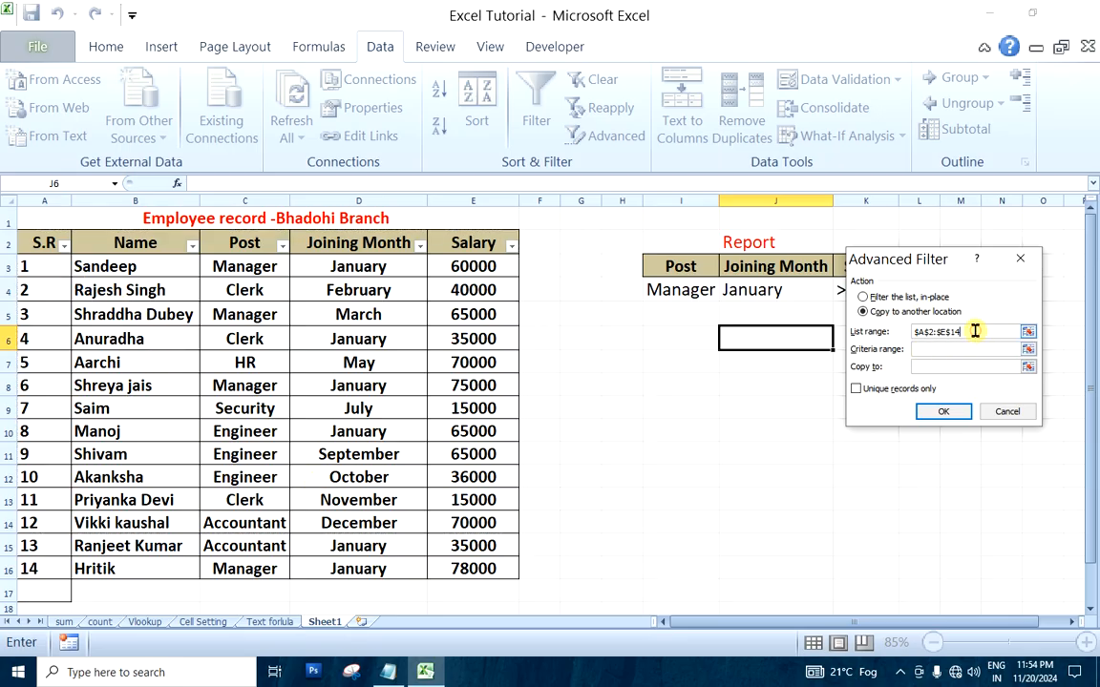
key(BackSpace)
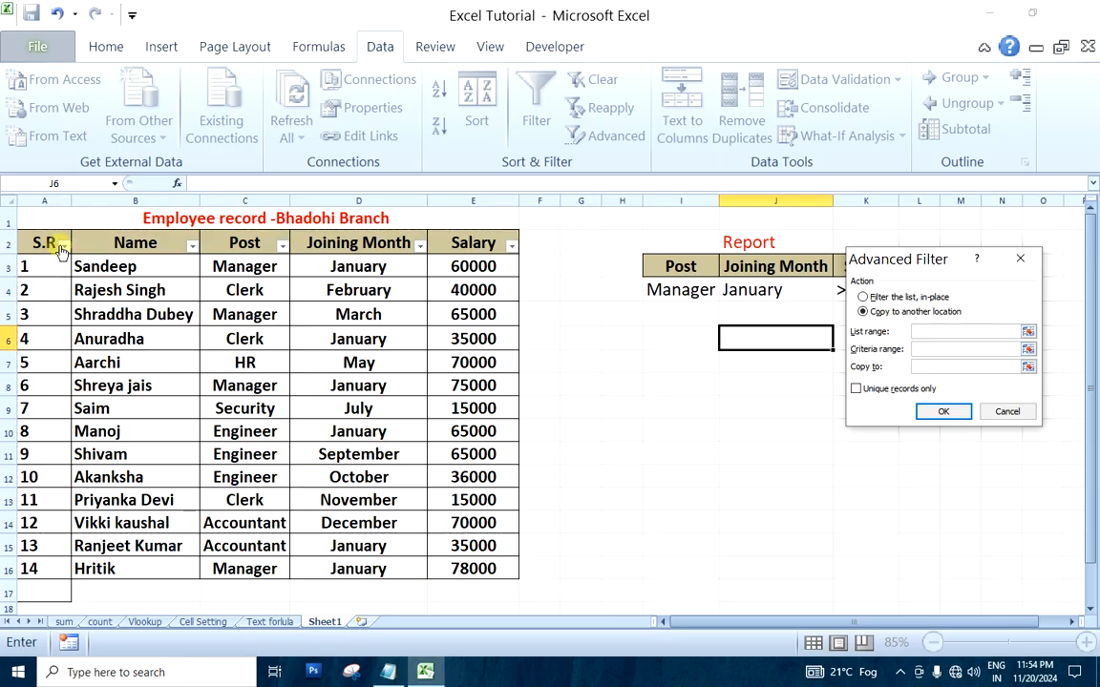
drag(43, 243, 469, 567)
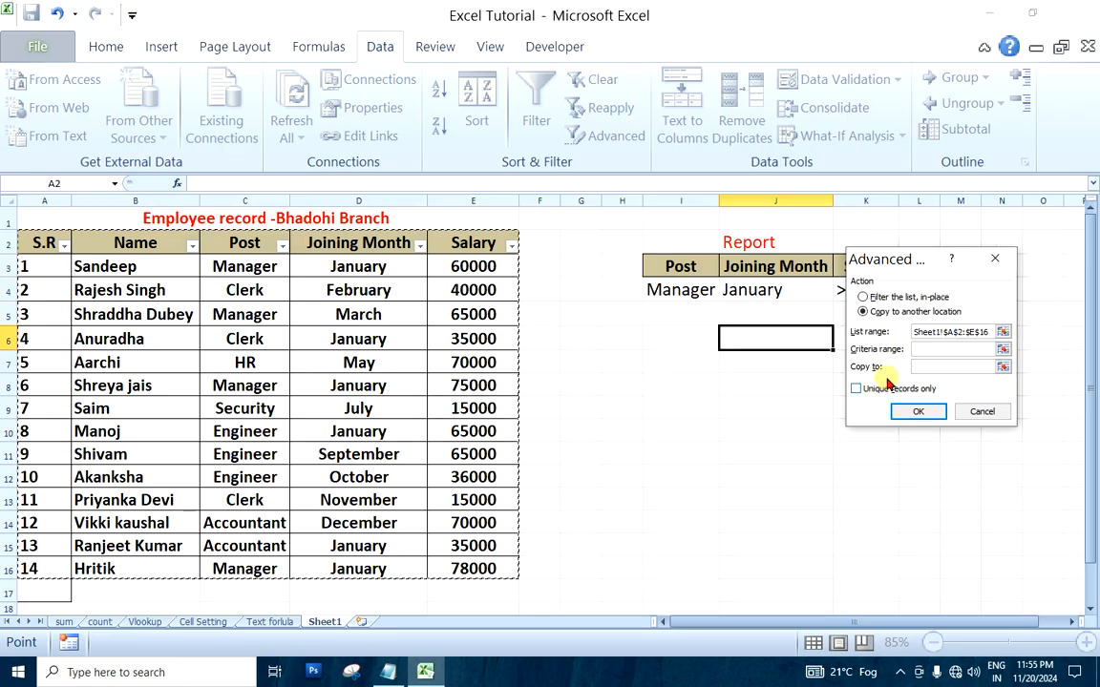
Set the criteria range to I3:K4 and the copy destination to A20, and run the Advanced Filter
click(926, 350)
drag(912, 256, 949, 349)
drag(661, 266, 862, 290)
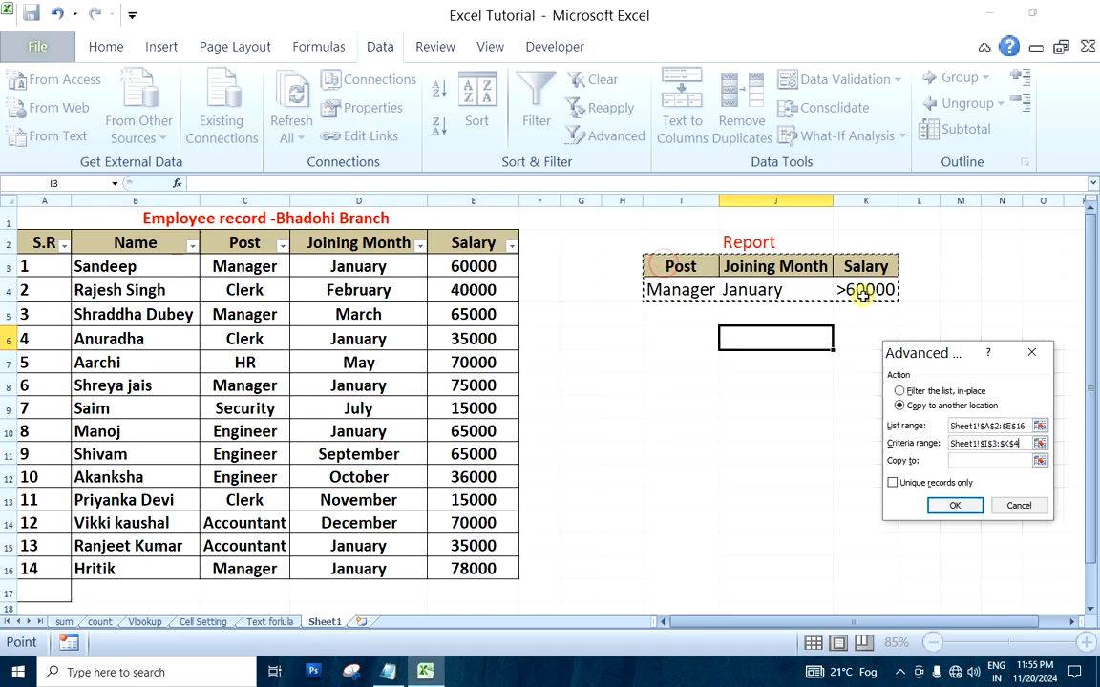
click(952, 460)
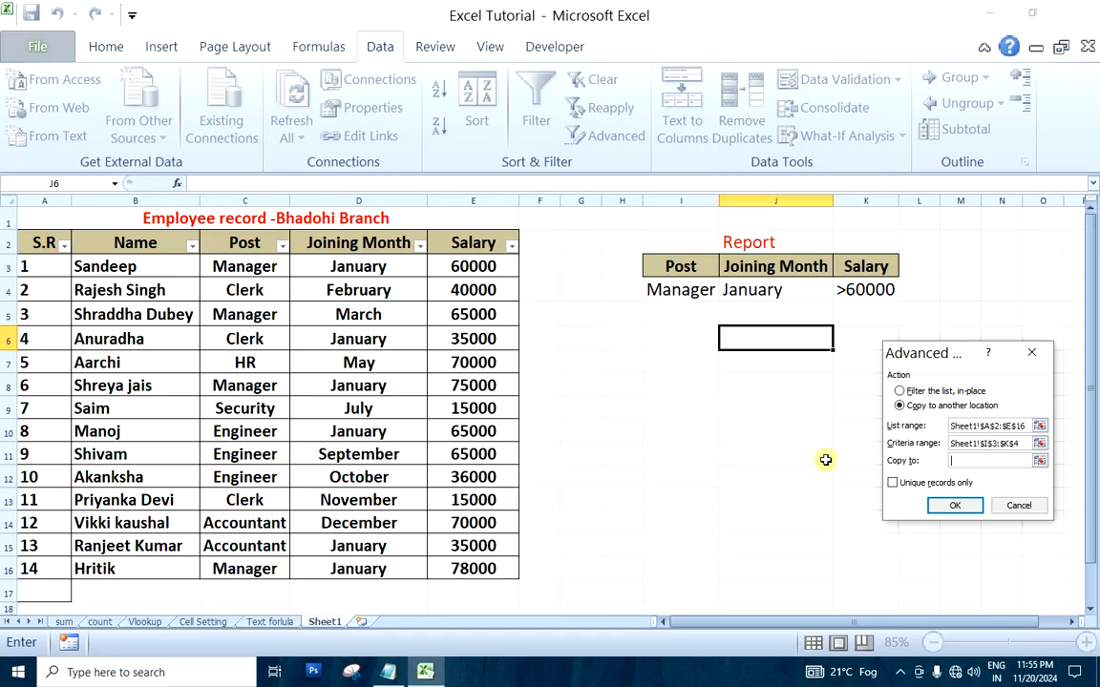
scroll(662, 478, down, 3)
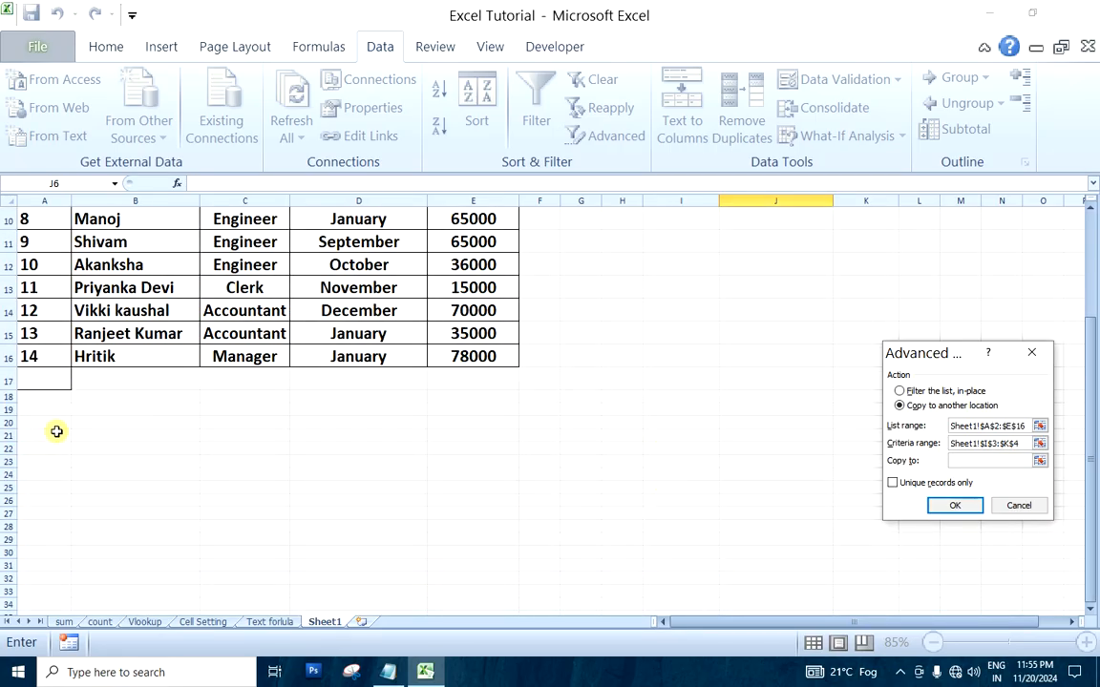
click(54, 422)
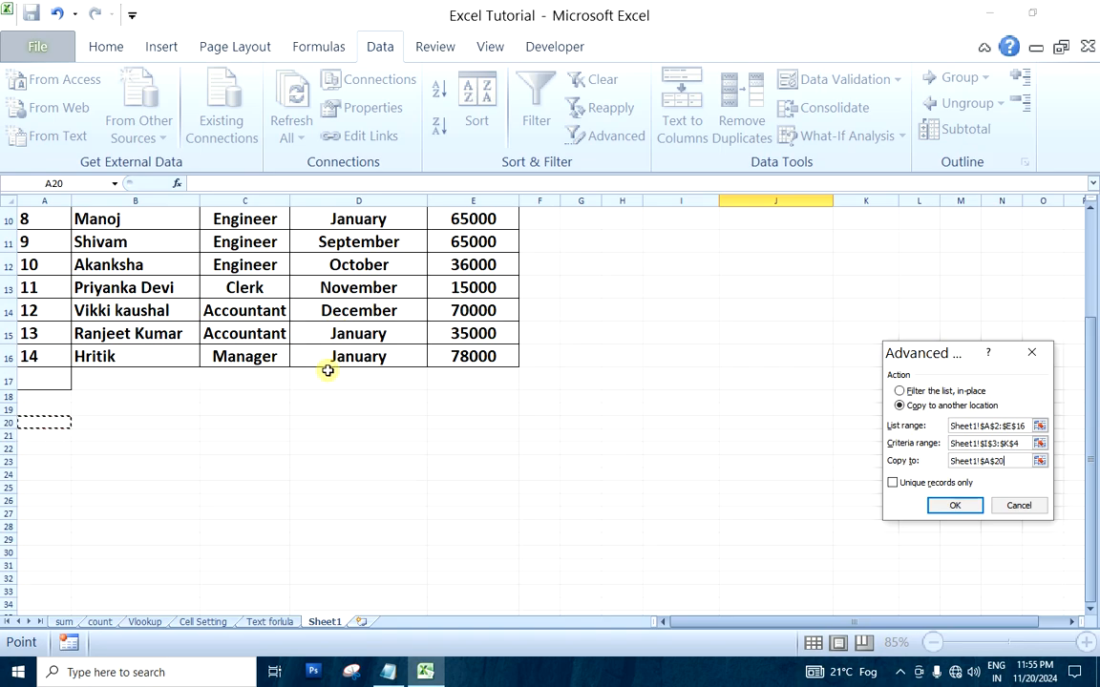
click(960, 507)
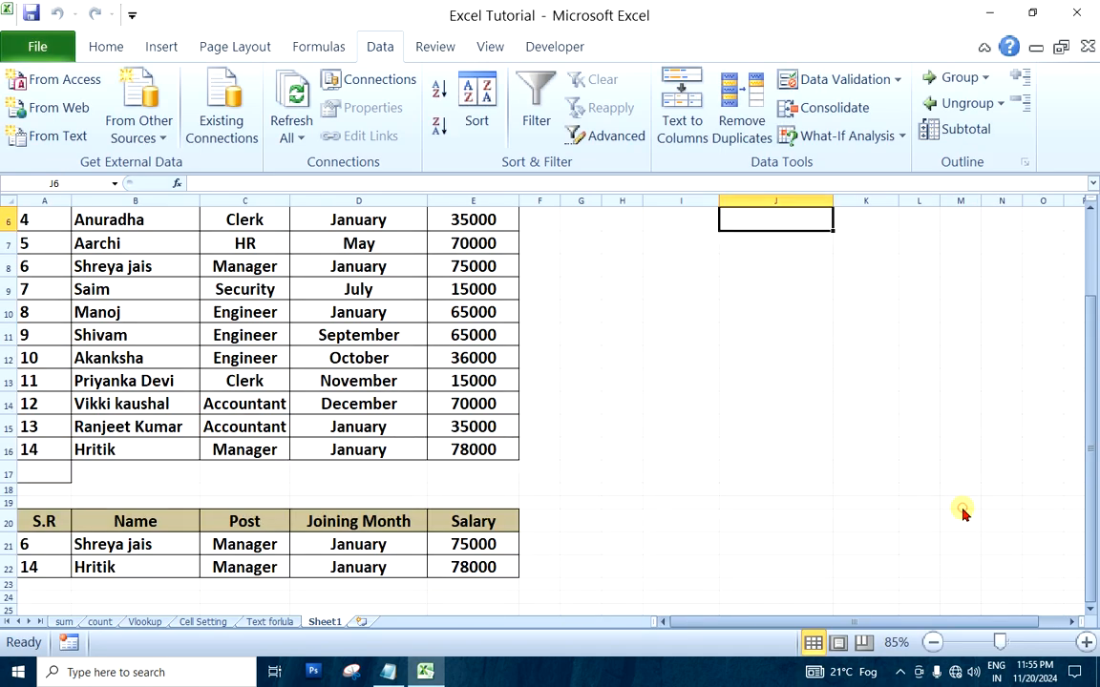
Compare the extracted records starting at A20 with the employee table and the criteria in I4:K4
click(628, 441)
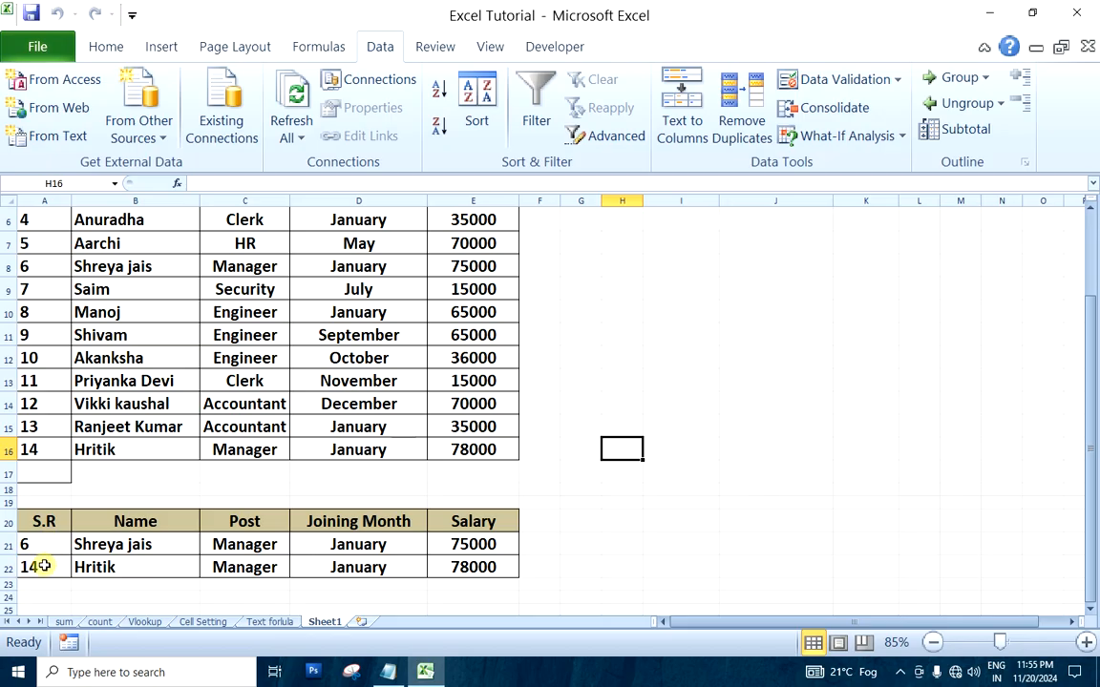
scroll(43, 567, down, 1)
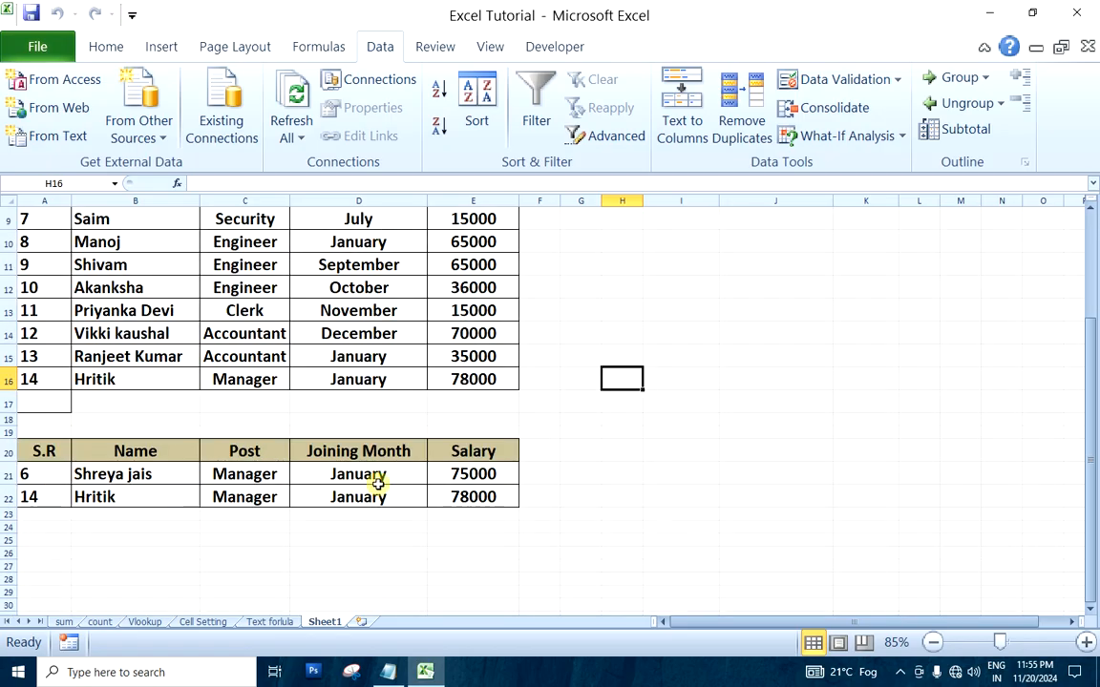
scroll(380, 486, up, 3)
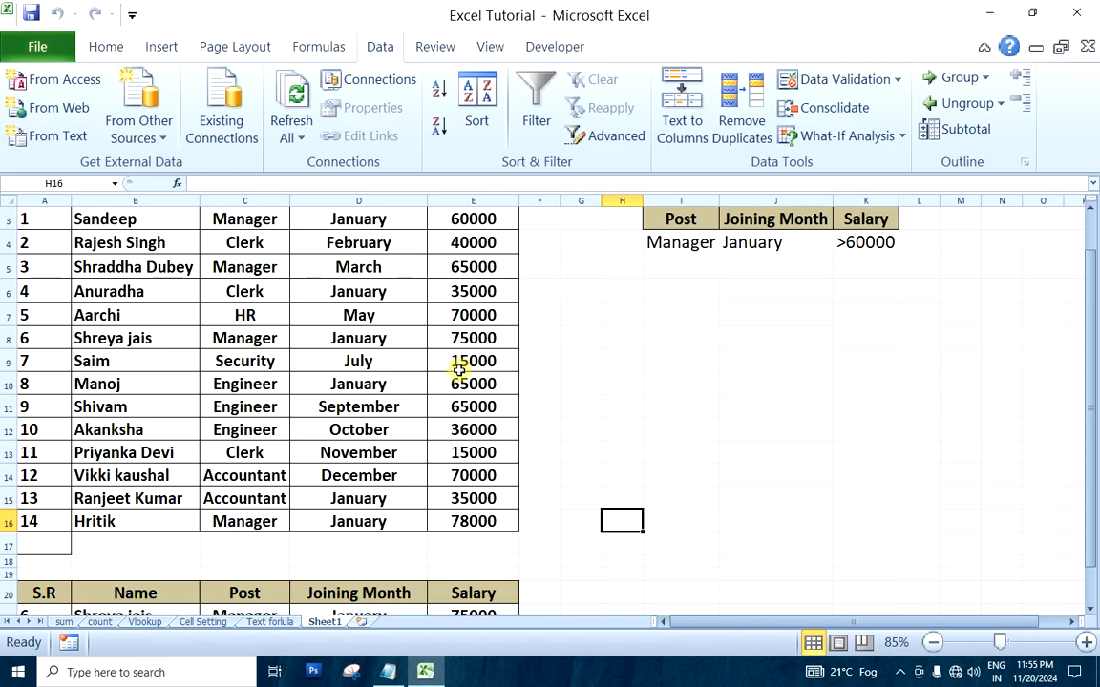
scroll(461, 382, down, 3)
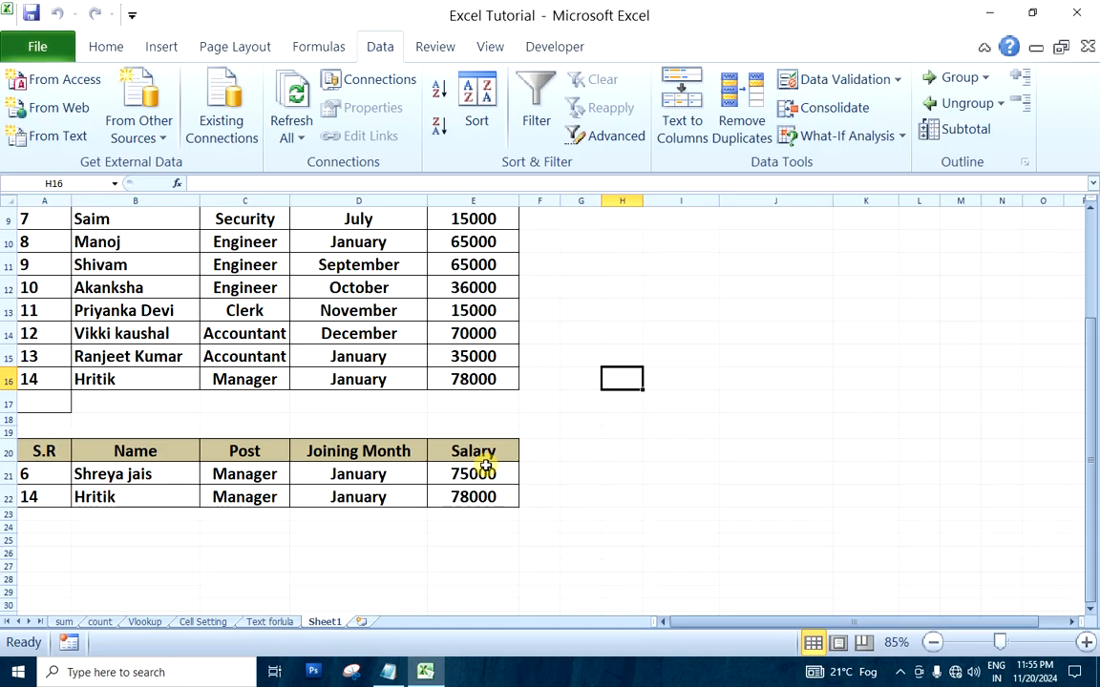
scroll(501, 478, up, 3)
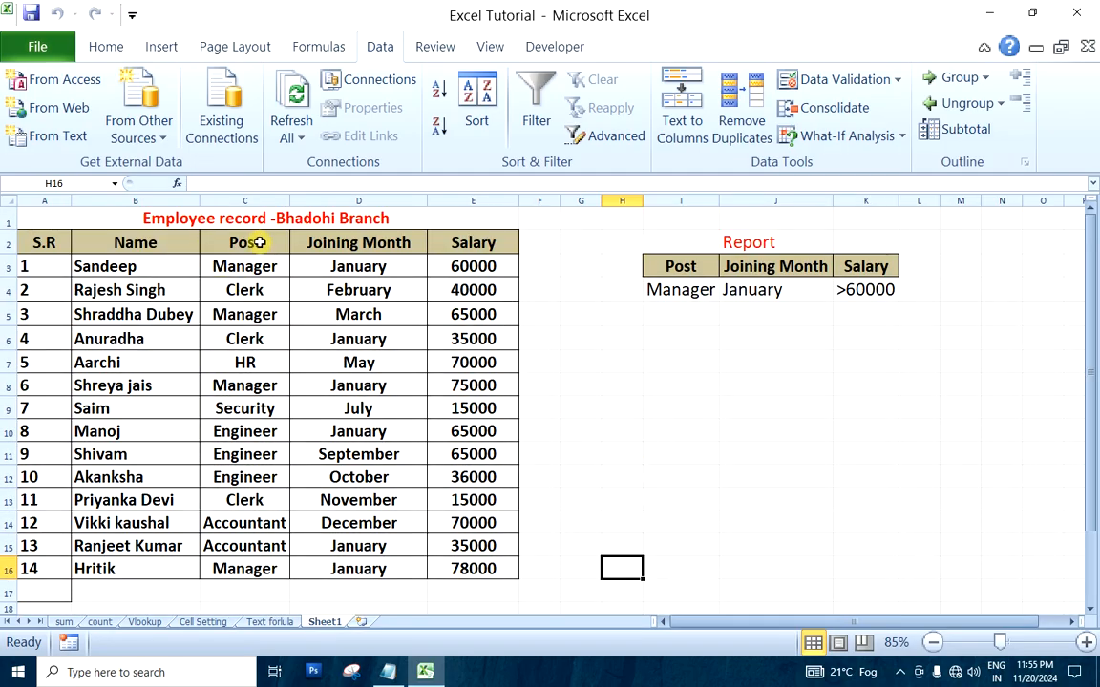
Turn on the standard filter for the employee table's header row, A2:E2
drag(48, 243, 482, 242)
click(107, 47)
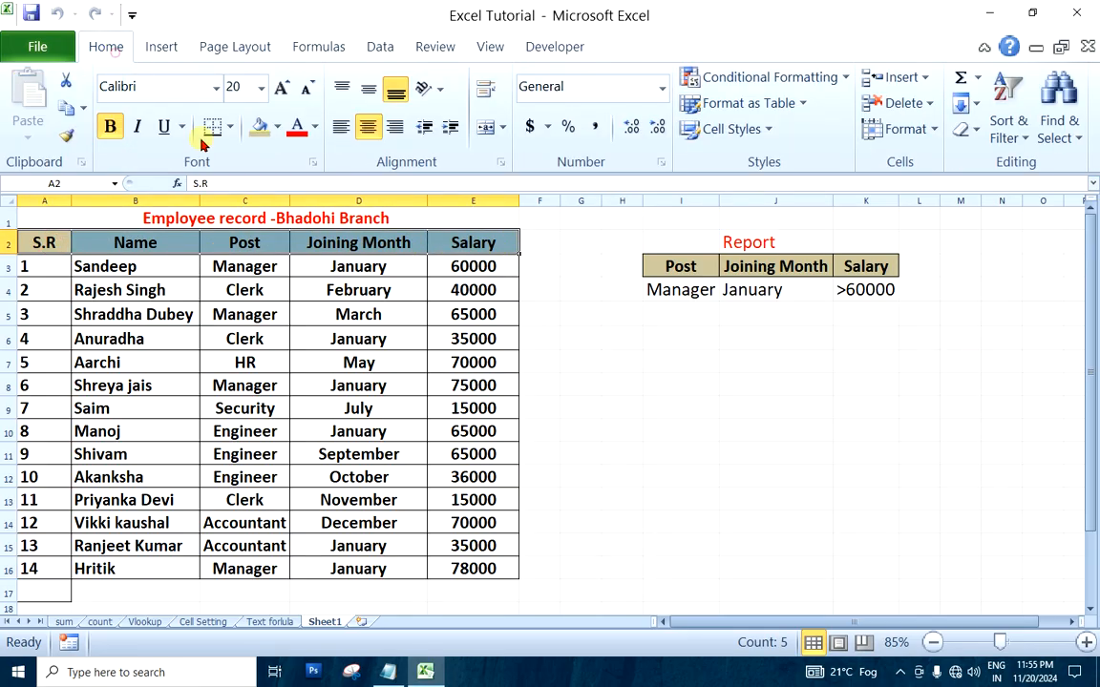
click(1008, 116)
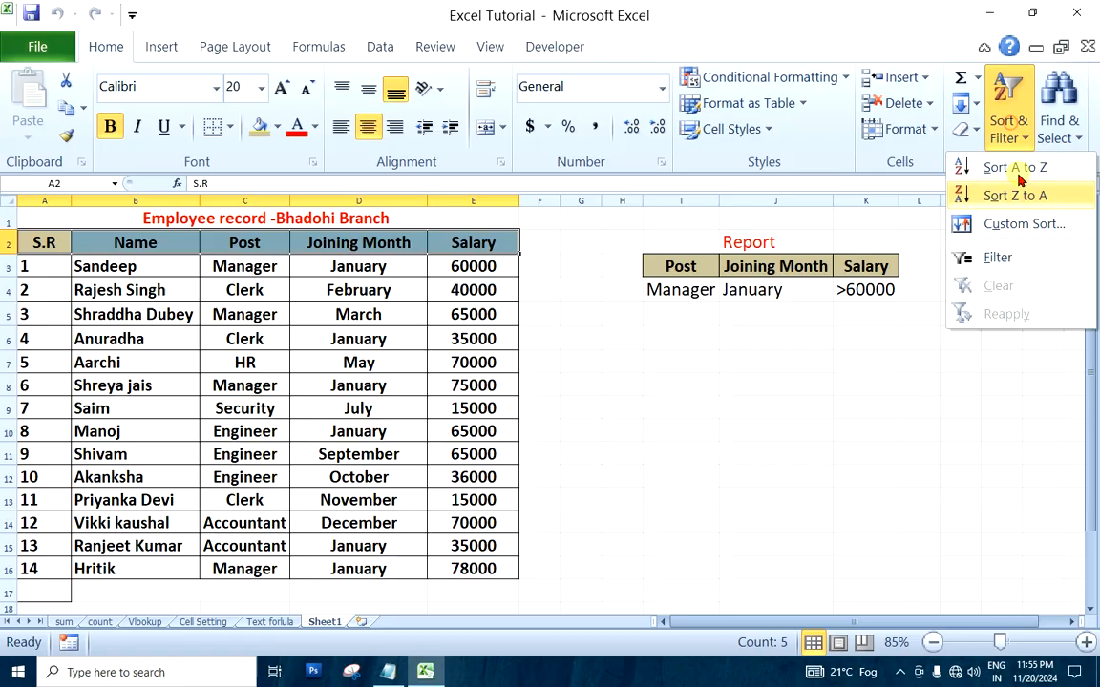
click(989, 255)
Examine the filter options of the Post column and close them without applying a filter
click(281, 246)
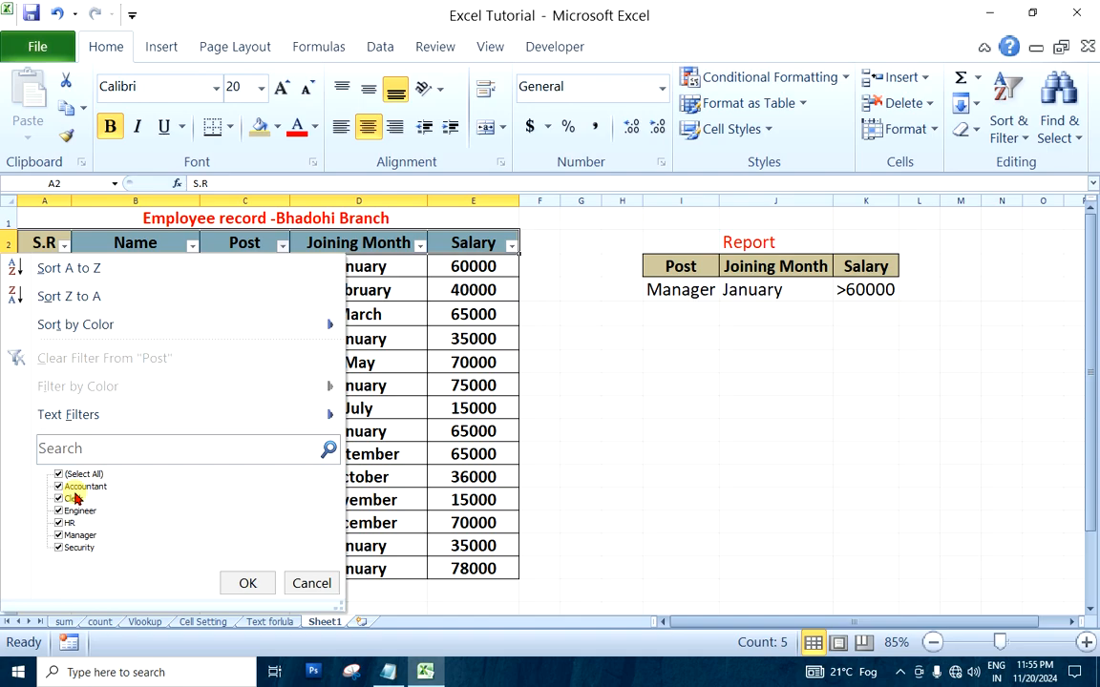
click(314, 581)
click(765, 344)
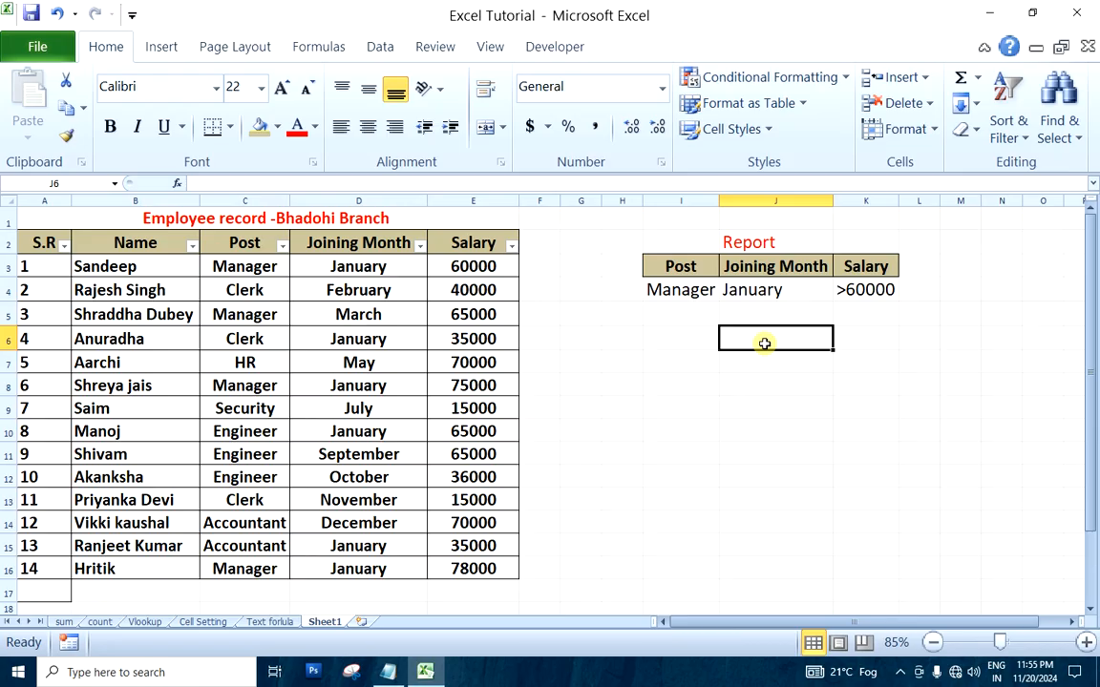